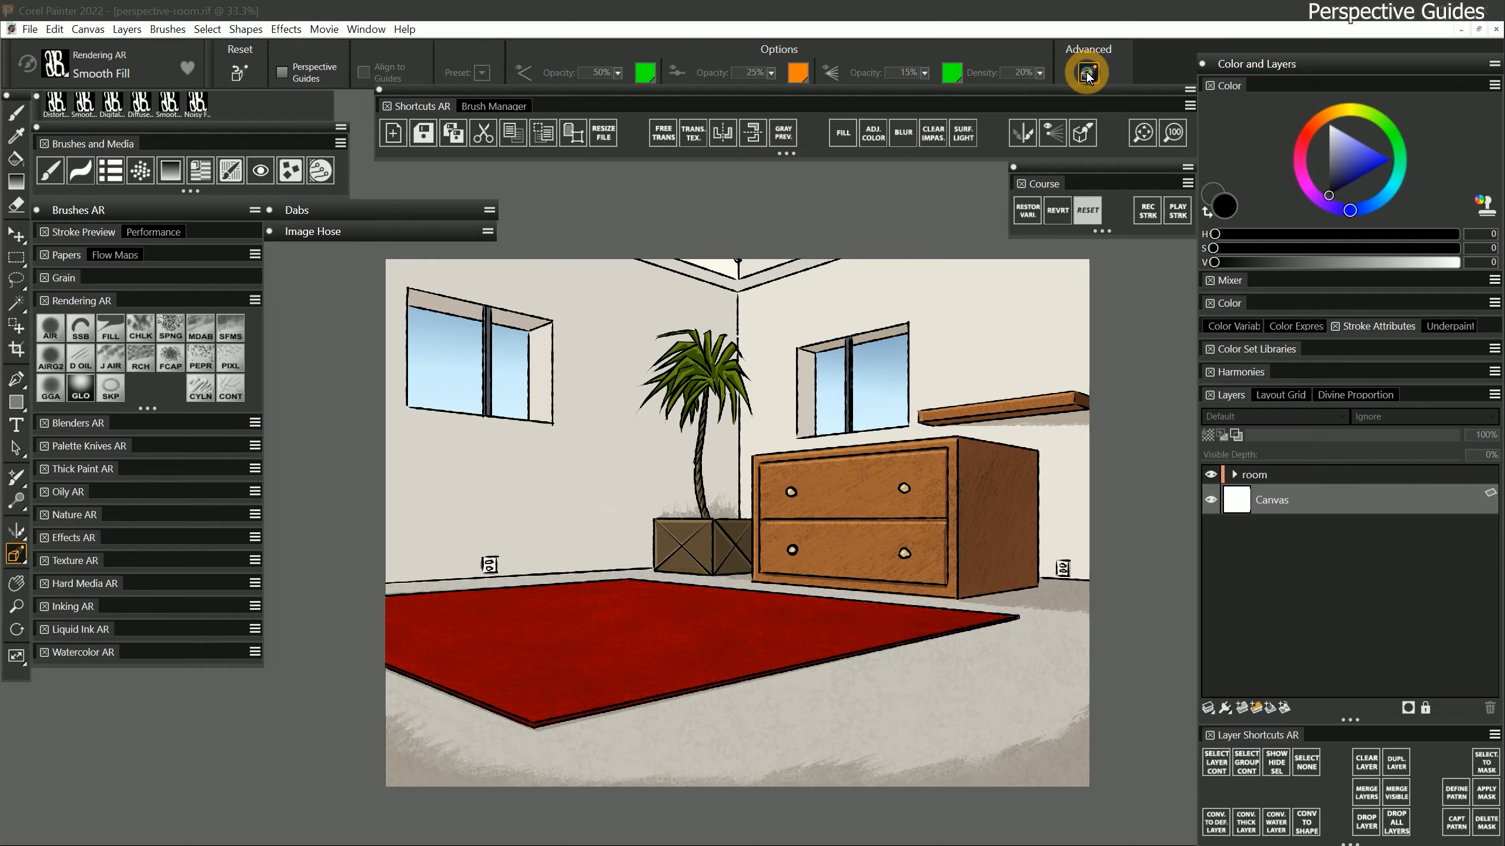
# Open the perspective guide settings and turn on perspective guides over the room drawing, with Align to Guides enabled
pyautogui.click(1087, 74)
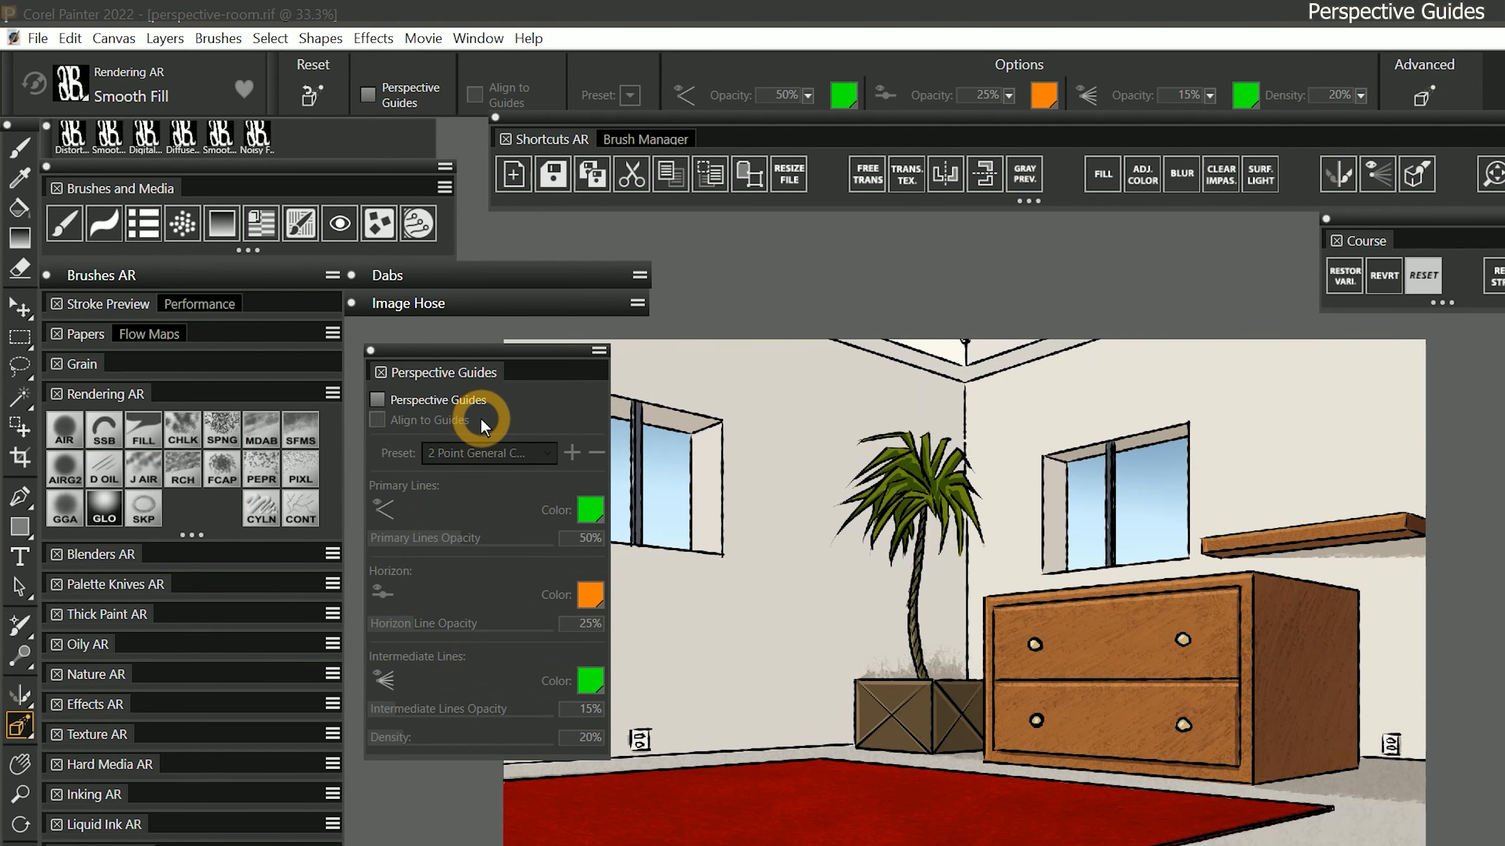
pyautogui.click(378, 400)
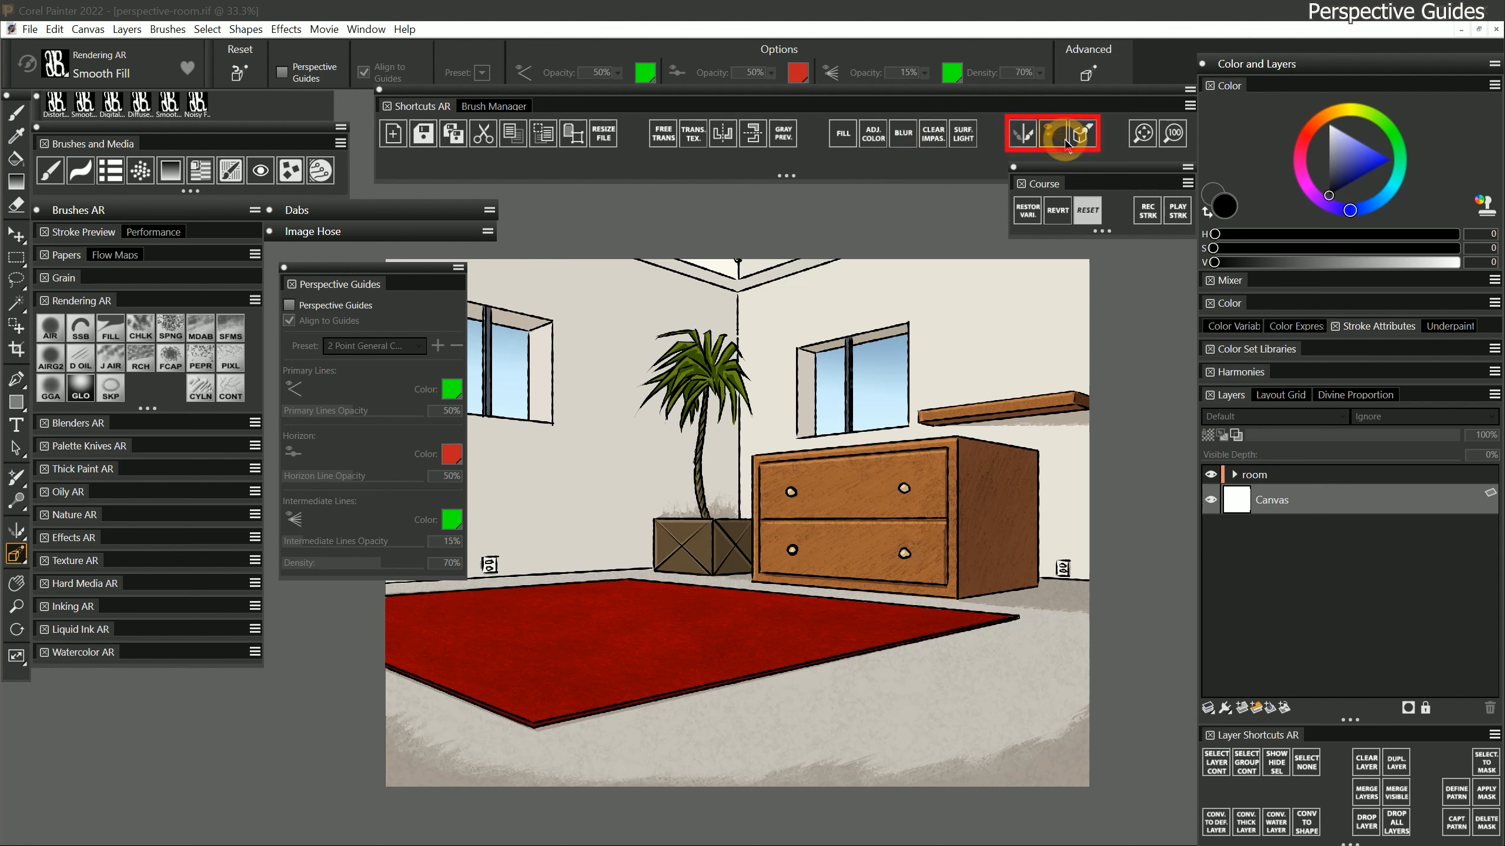
pyautogui.click(1082, 136)
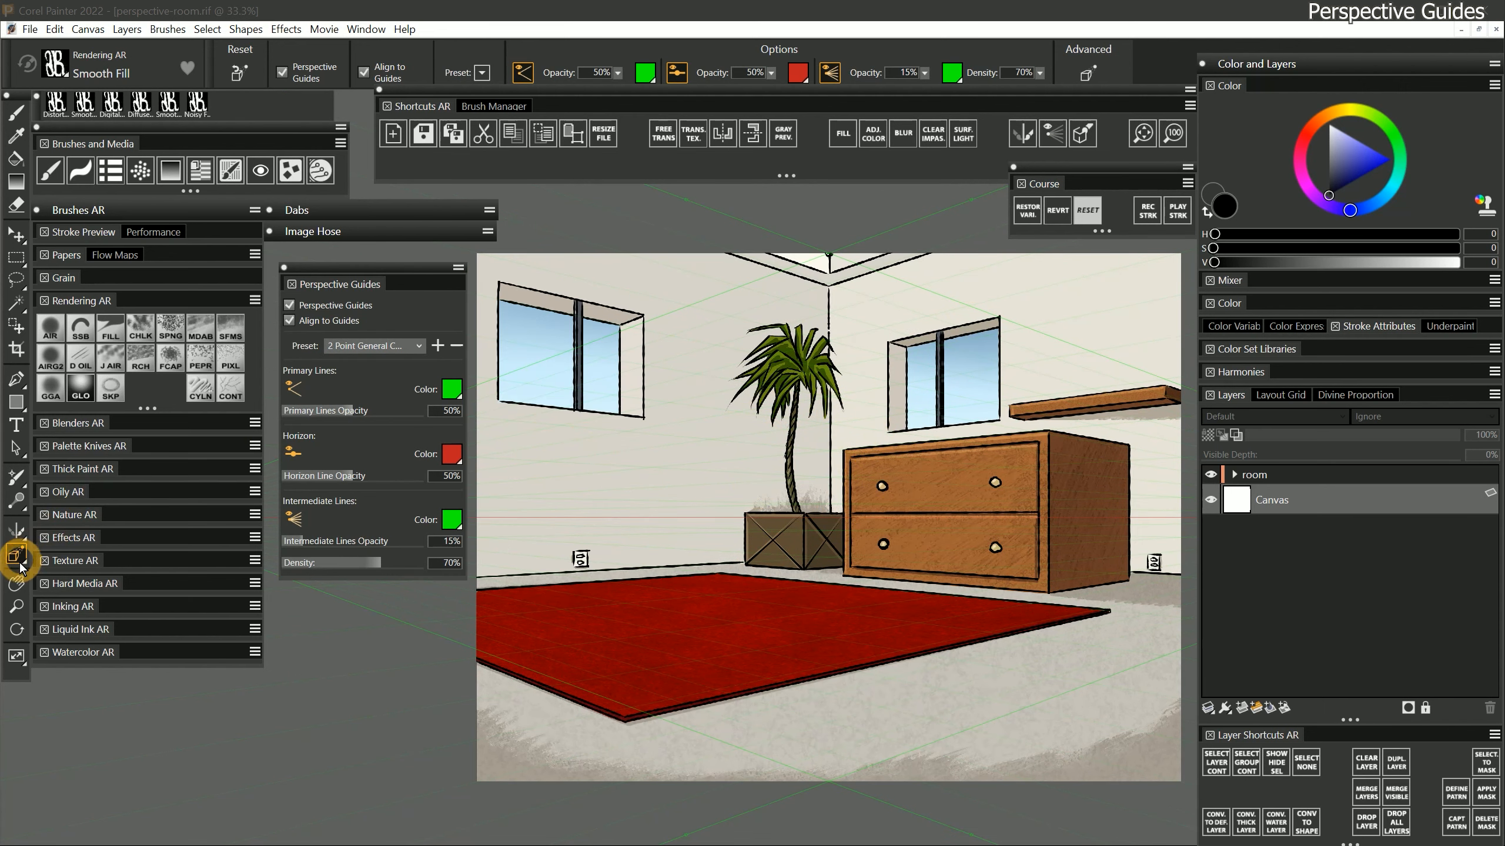
pyautogui.click(16, 606)
pyautogui.keyDown('alt'); pyautogui.click(881, 483); pyautogui.keyUp('alt')
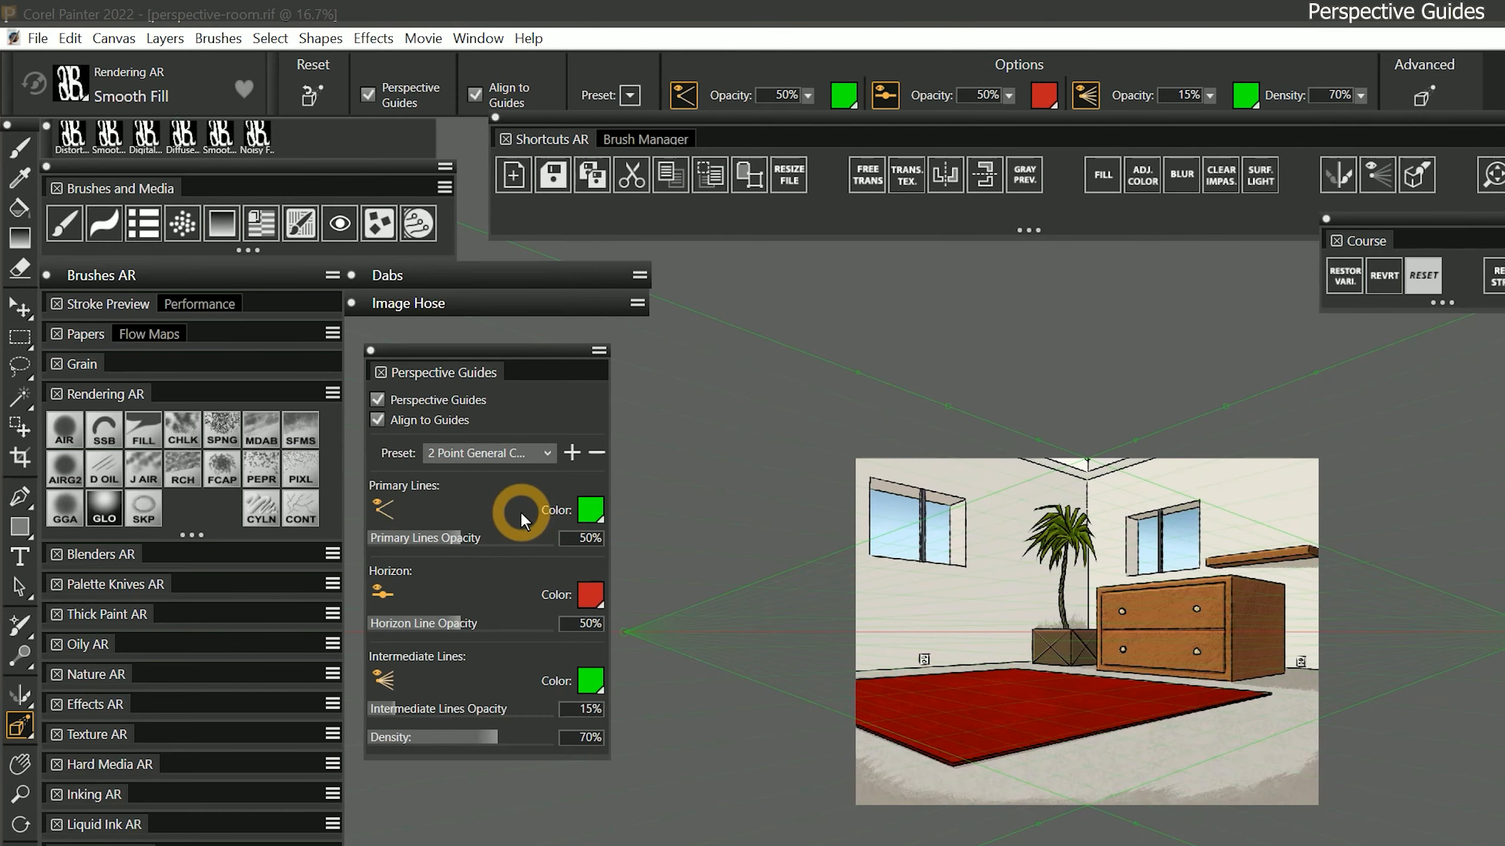
# Set the primary lines' opacity to 100%, the intermediate lines' density to 25% and their opacity to 29%
pyautogui.moveTo(503, 537); pyautogui.dragTo(556, 539)
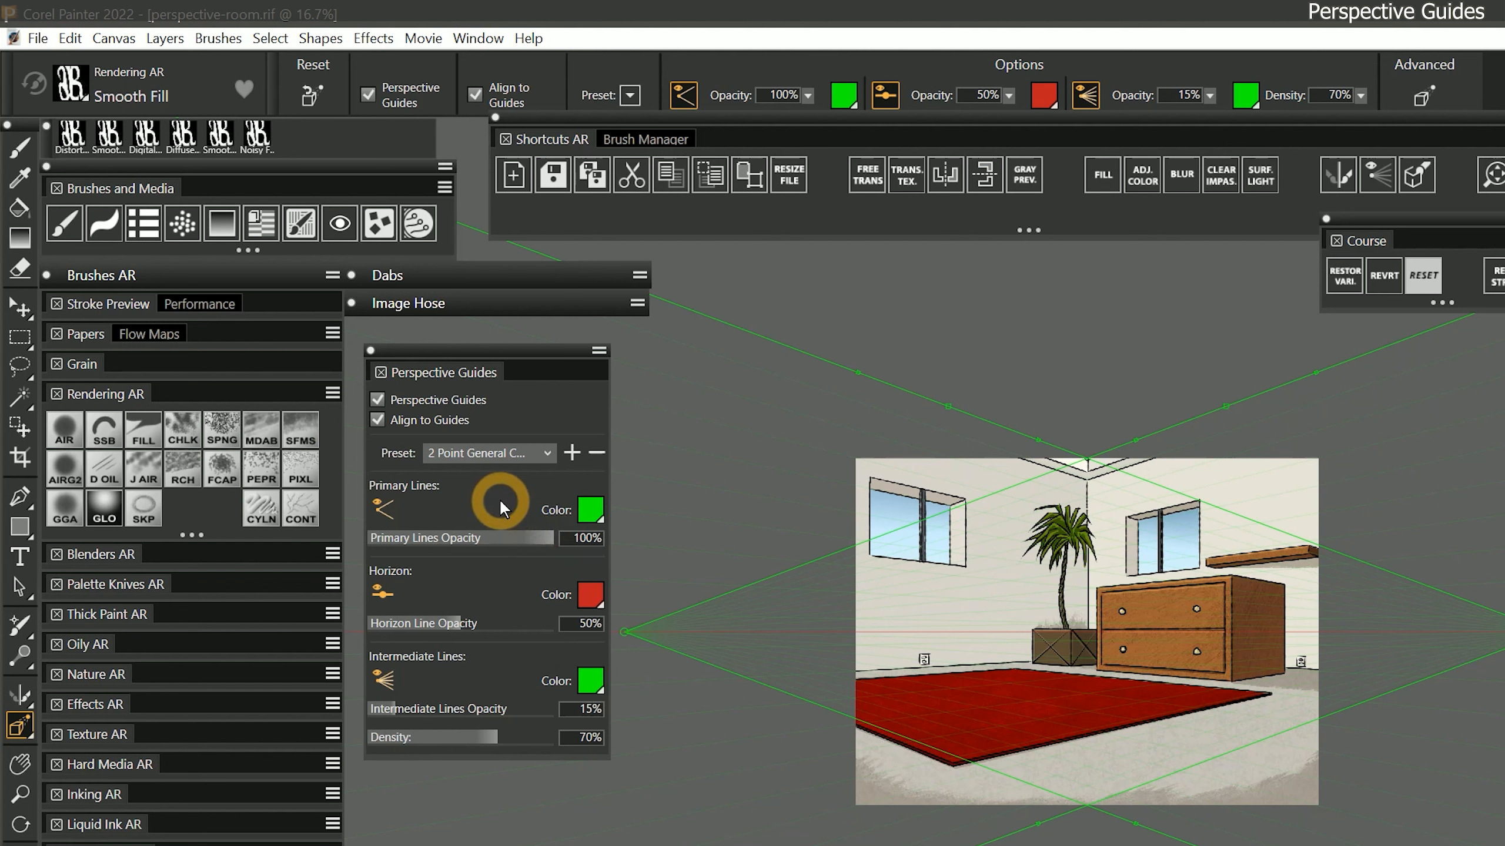
pyautogui.press('p')
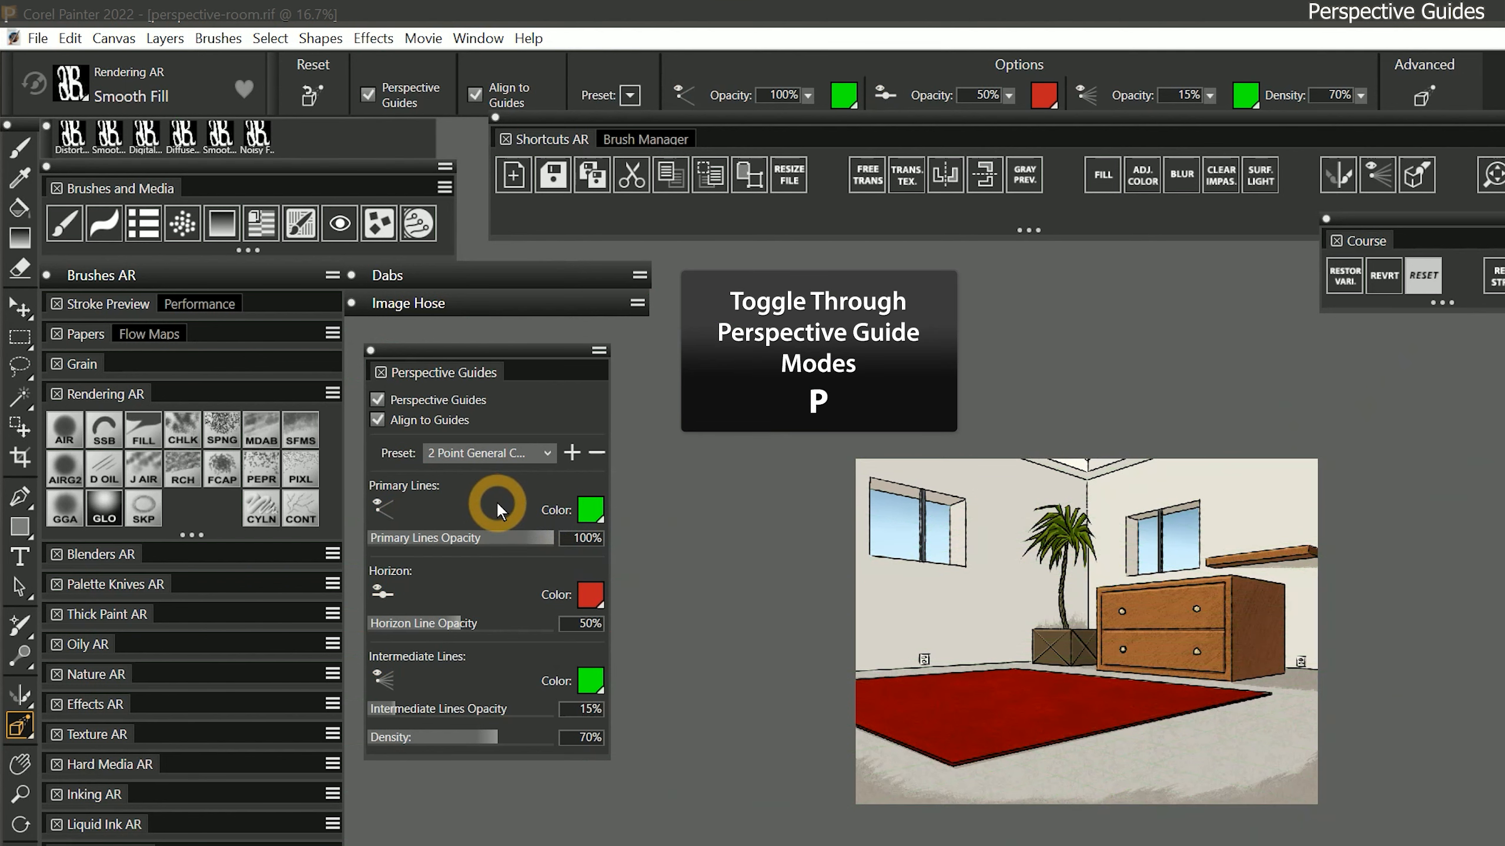
pyautogui.press('p')
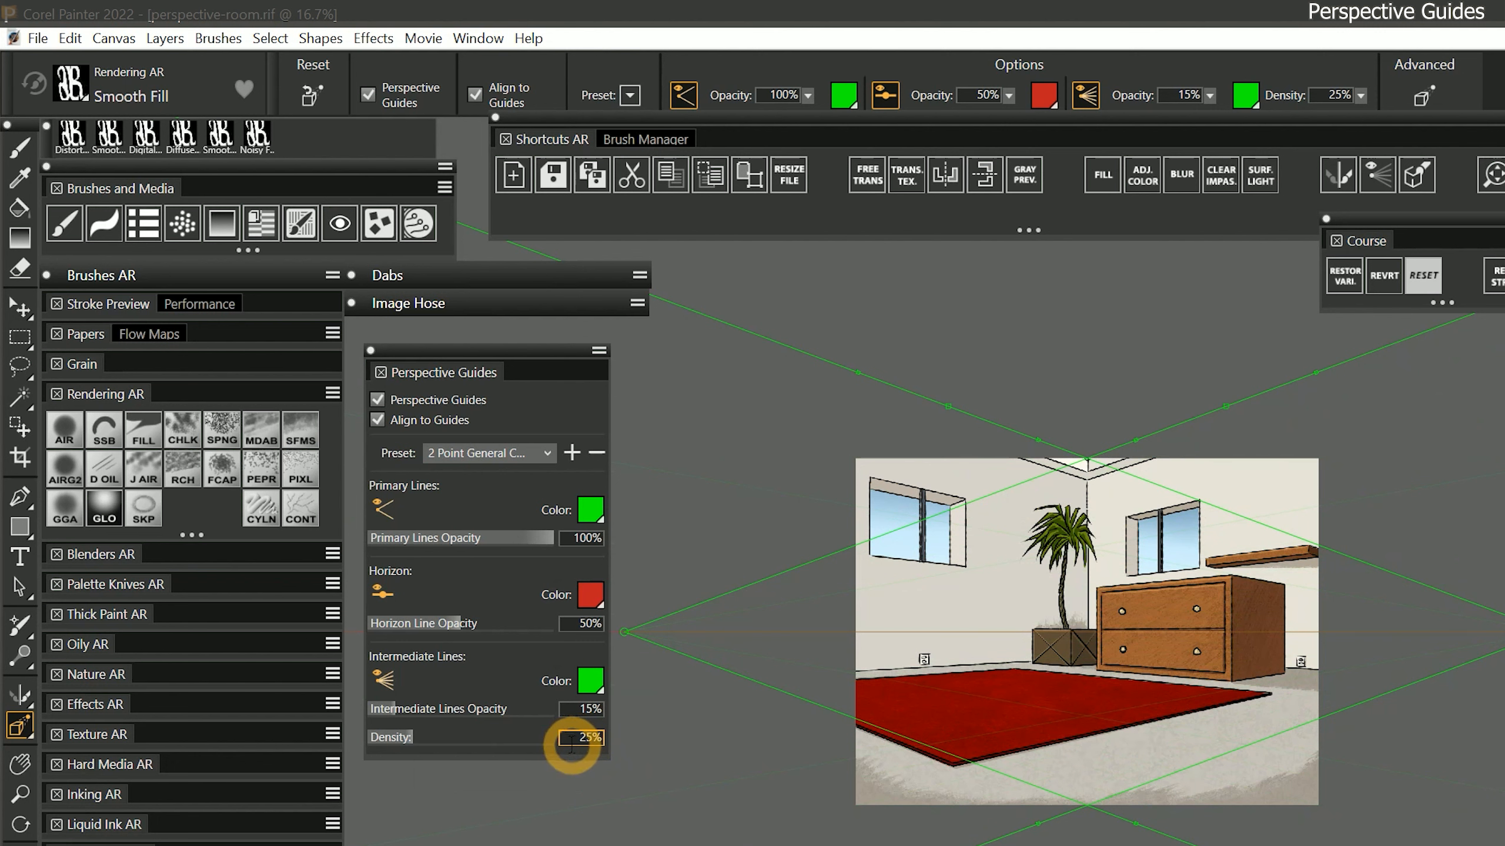
pyautogui.moveTo(403, 709); pyautogui.dragTo(423, 711)
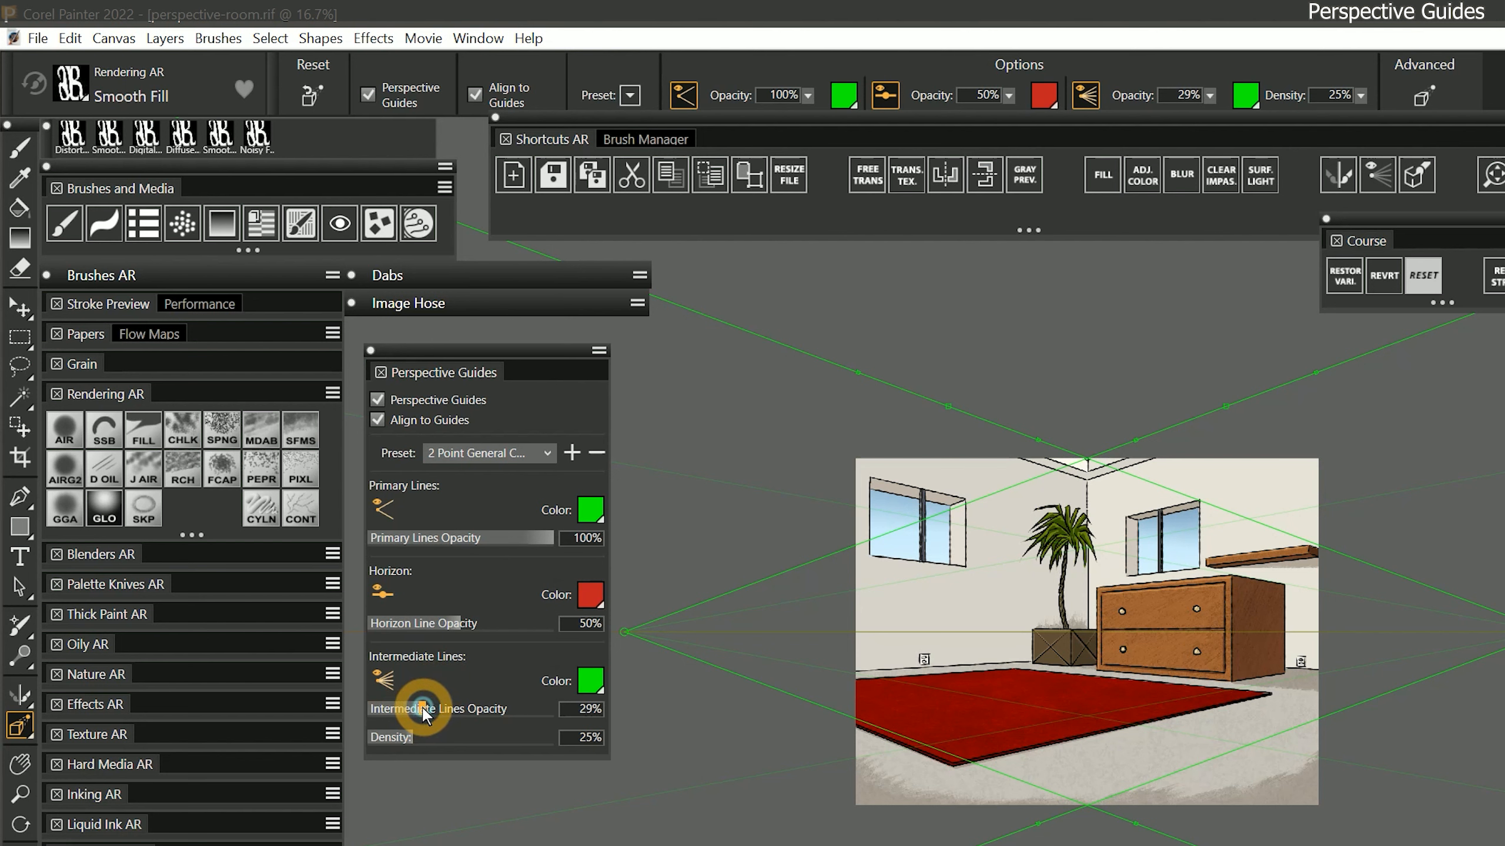
# Choose the 2 Point General Composition preset and set the horizon line's opacity to 100%
pyautogui.click(487, 453)
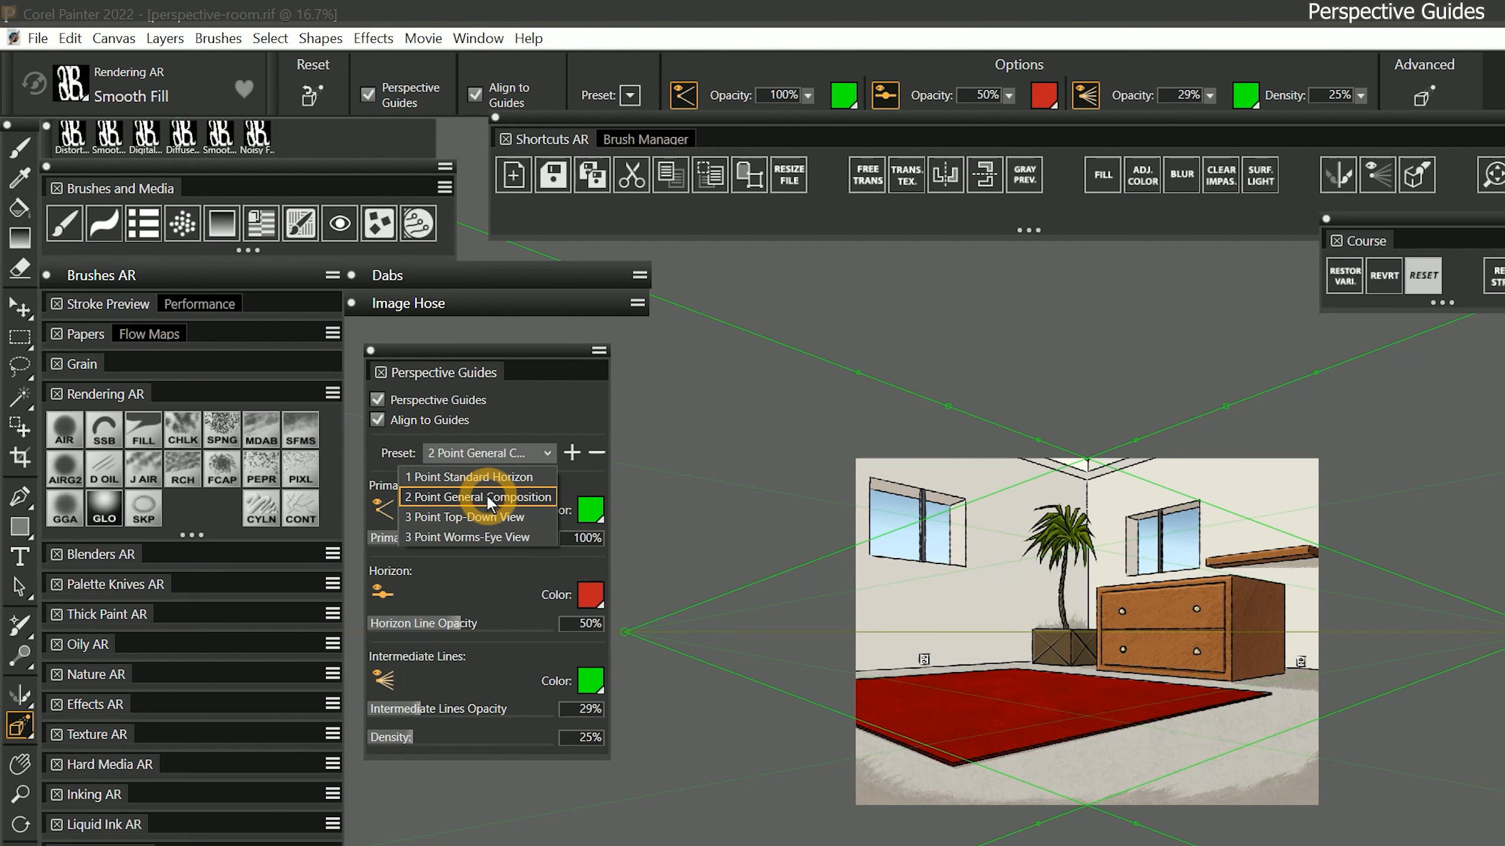
pyautogui.click(490, 501)
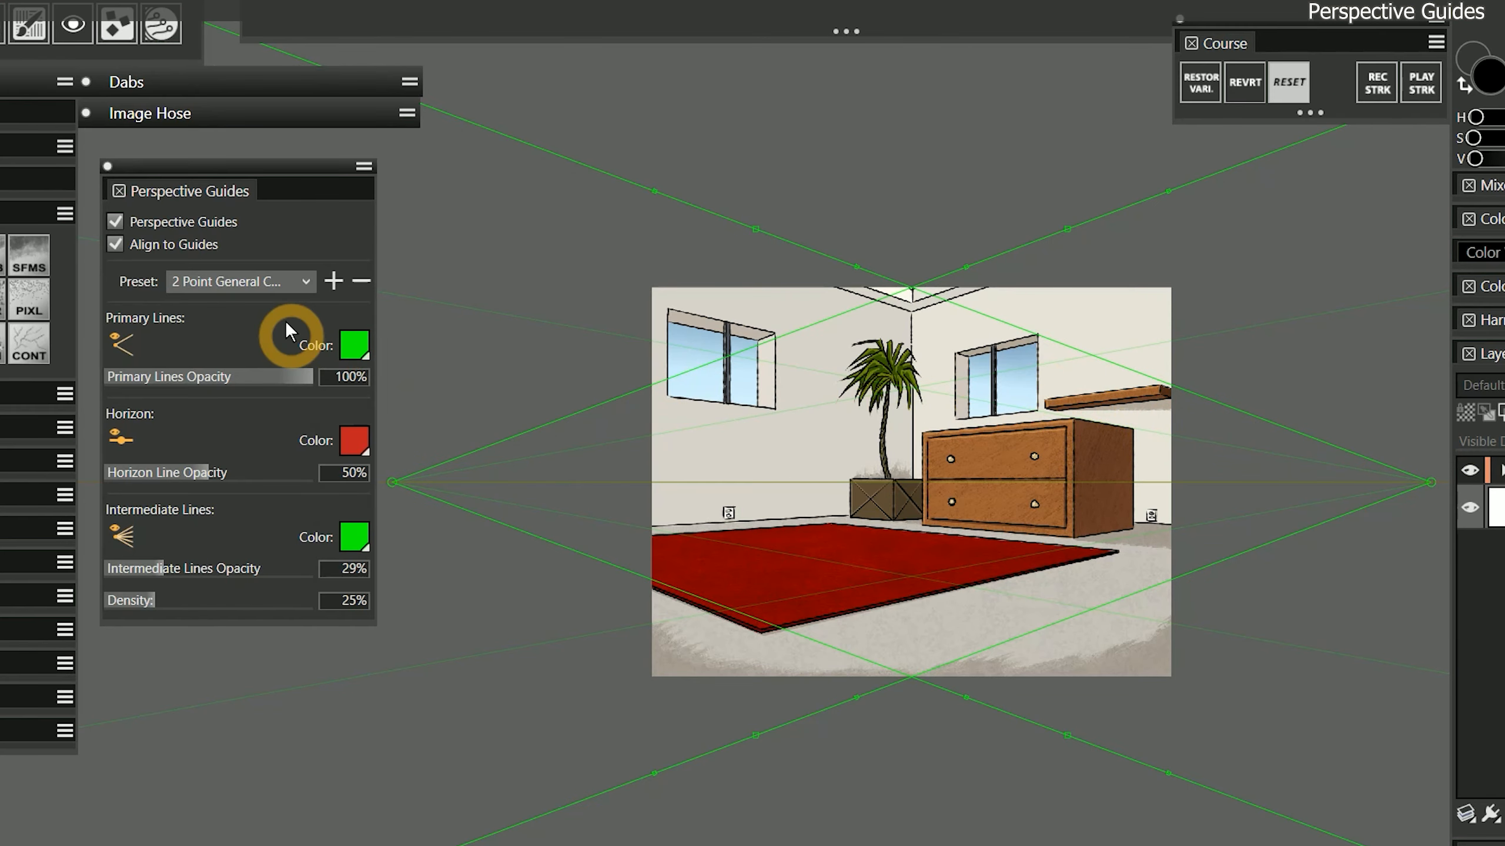
pyautogui.moveTo(218, 474); pyautogui.dragTo(389, 480)
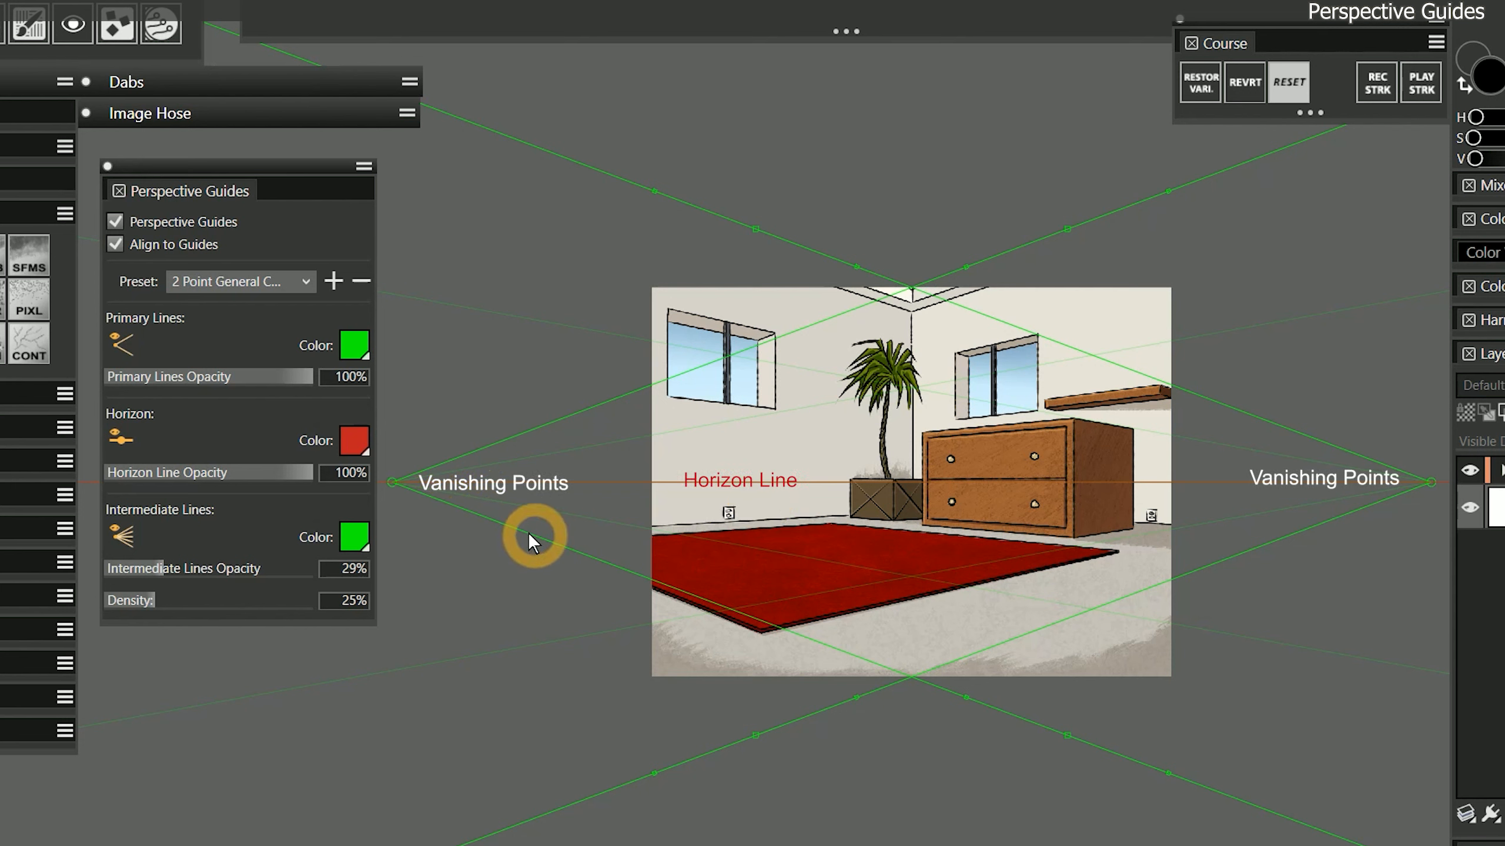
pyautogui.moveTo(1065, 228); pyautogui.dragTo(975, 239)
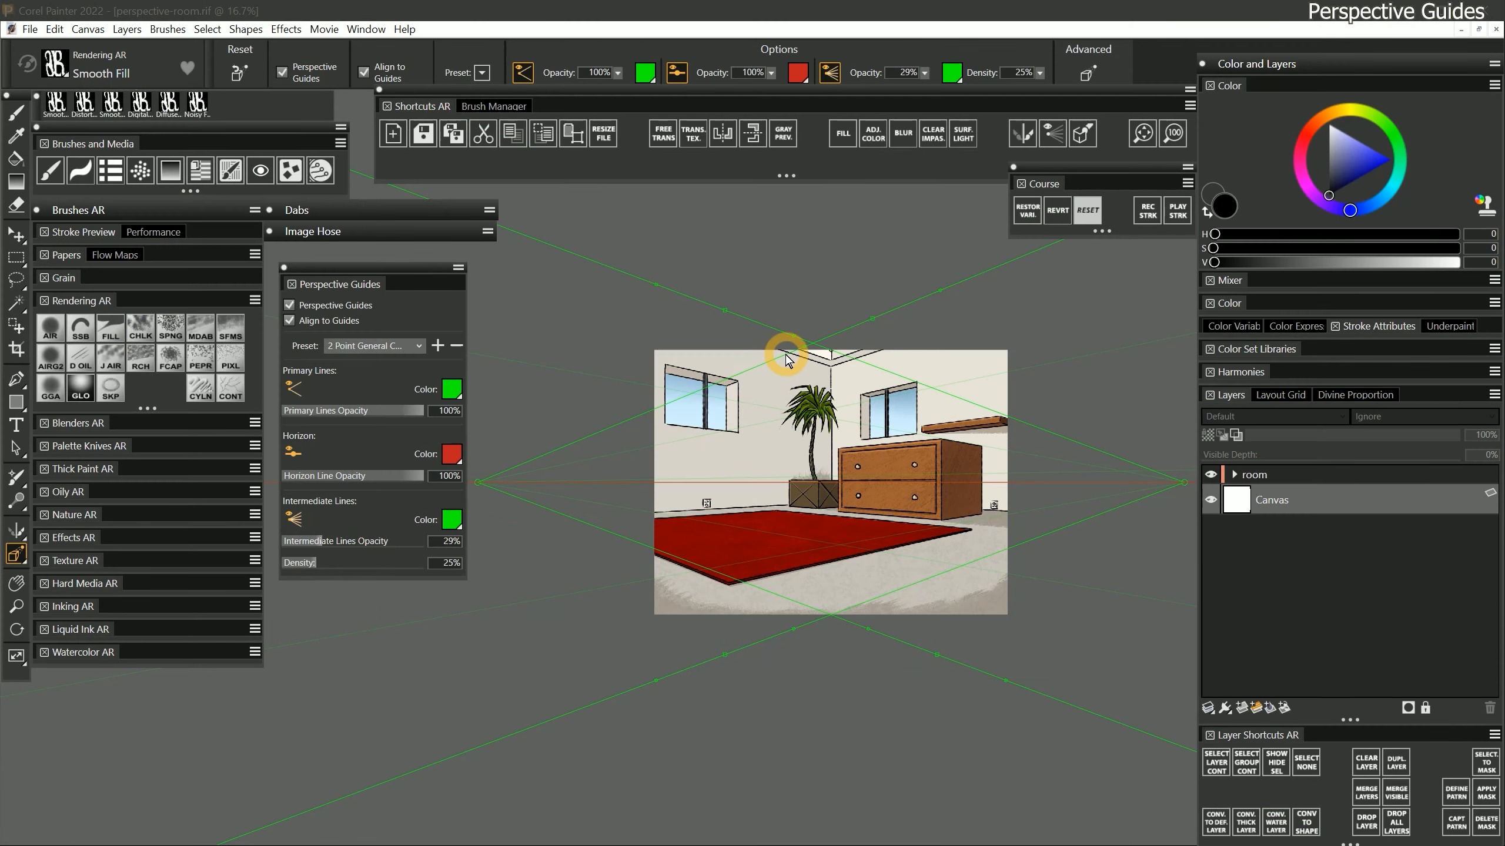
# Try the 3 Point Top-Down View guide preset and return to 2 Point General Composition
pyautogui.click(380, 346)
pyautogui.click(392, 359)
pyautogui.click(391, 350)
pyautogui.click(376, 379)
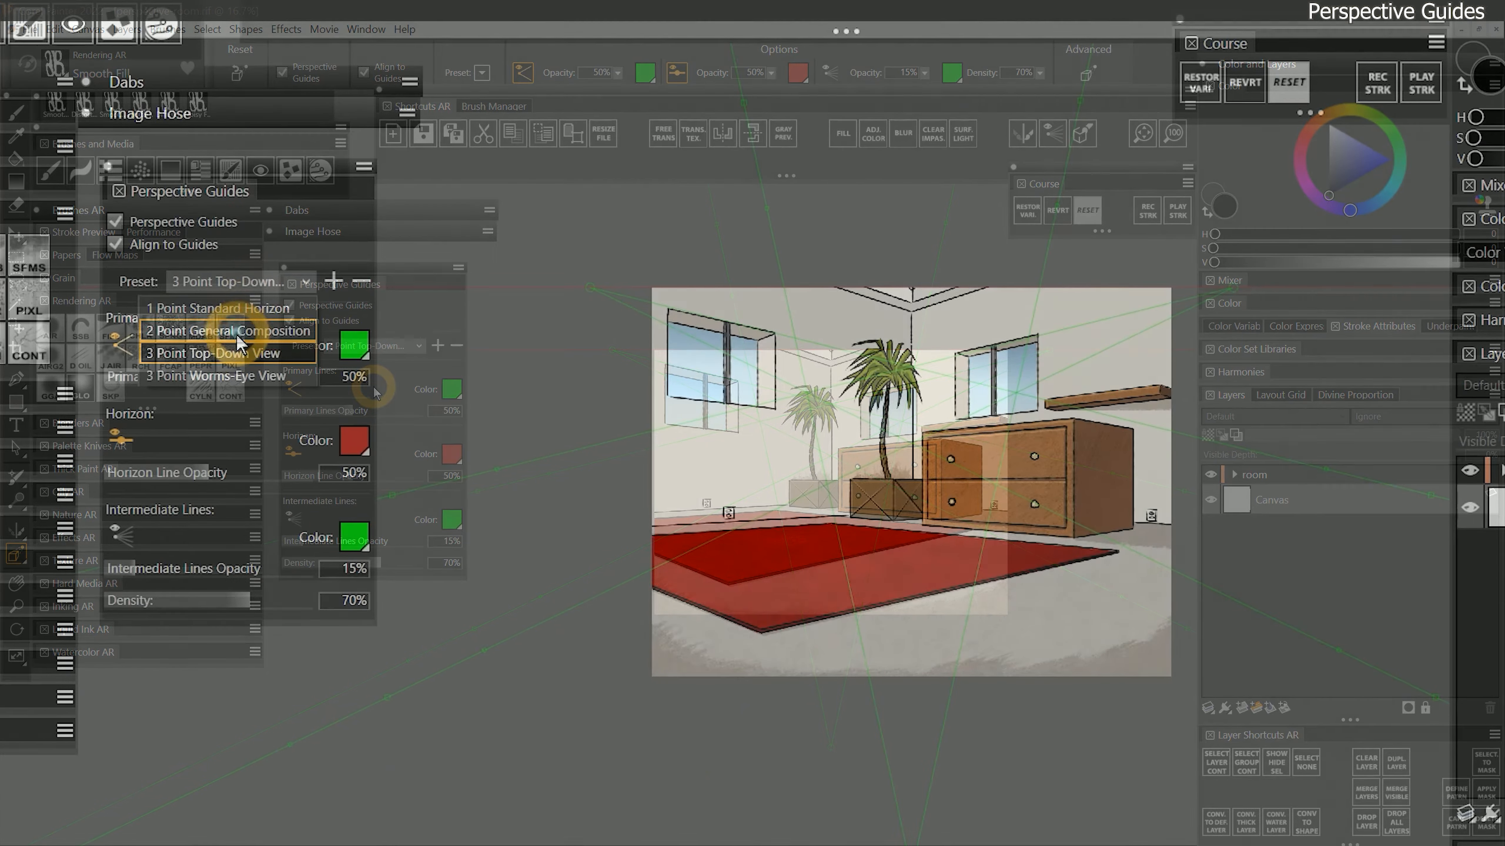
pyautogui.click(238, 336)
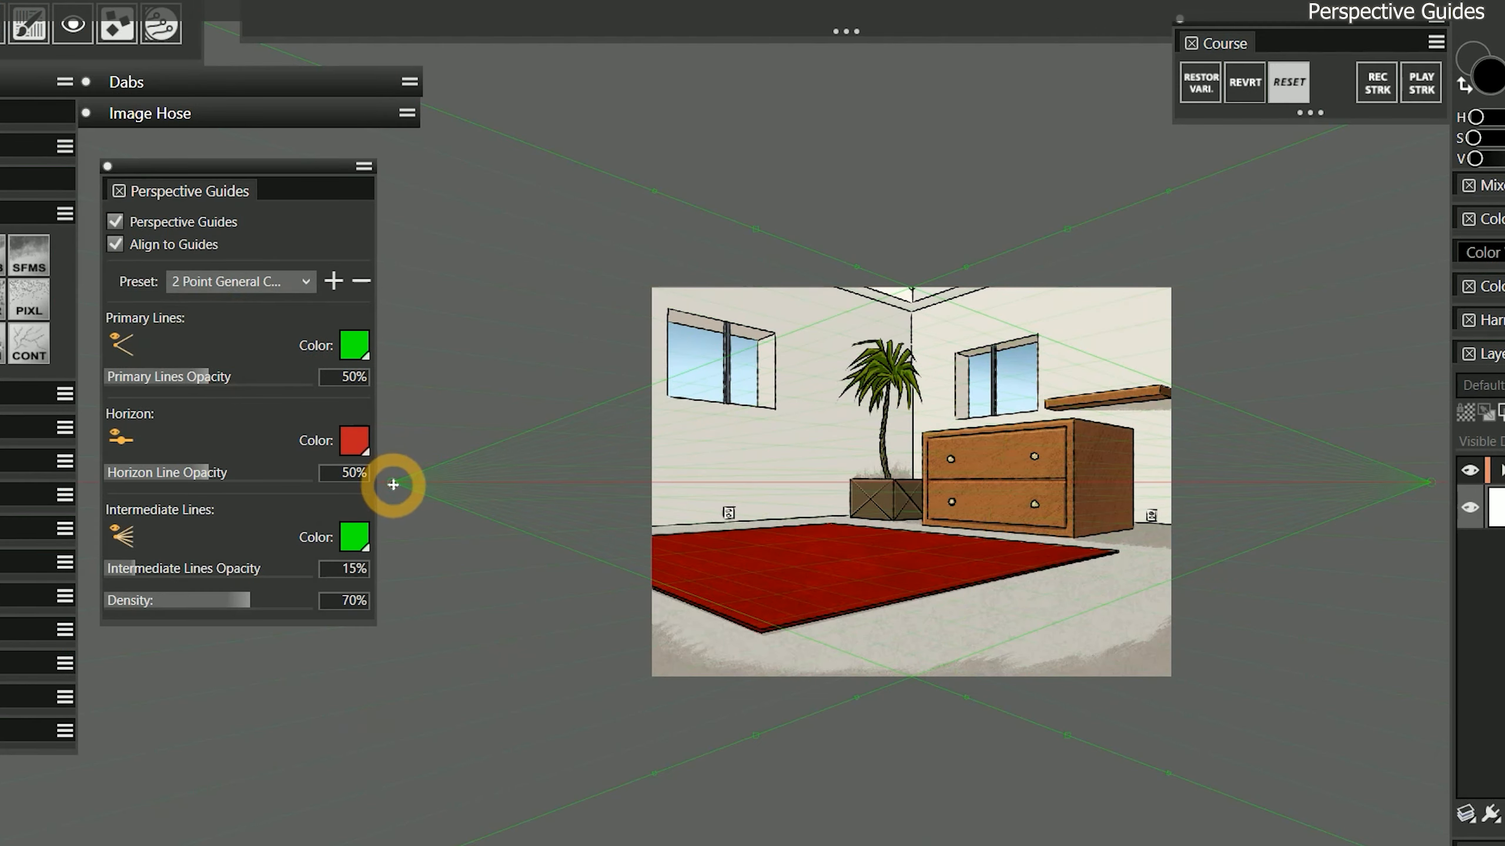
# Move the left vanishing point slightly inward, and reset the guides by choosing 1 Point Standard Horizon and again 2 Point General Composition
pyautogui.moveTo(392, 482); pyautogui.dragTo(434, 473)
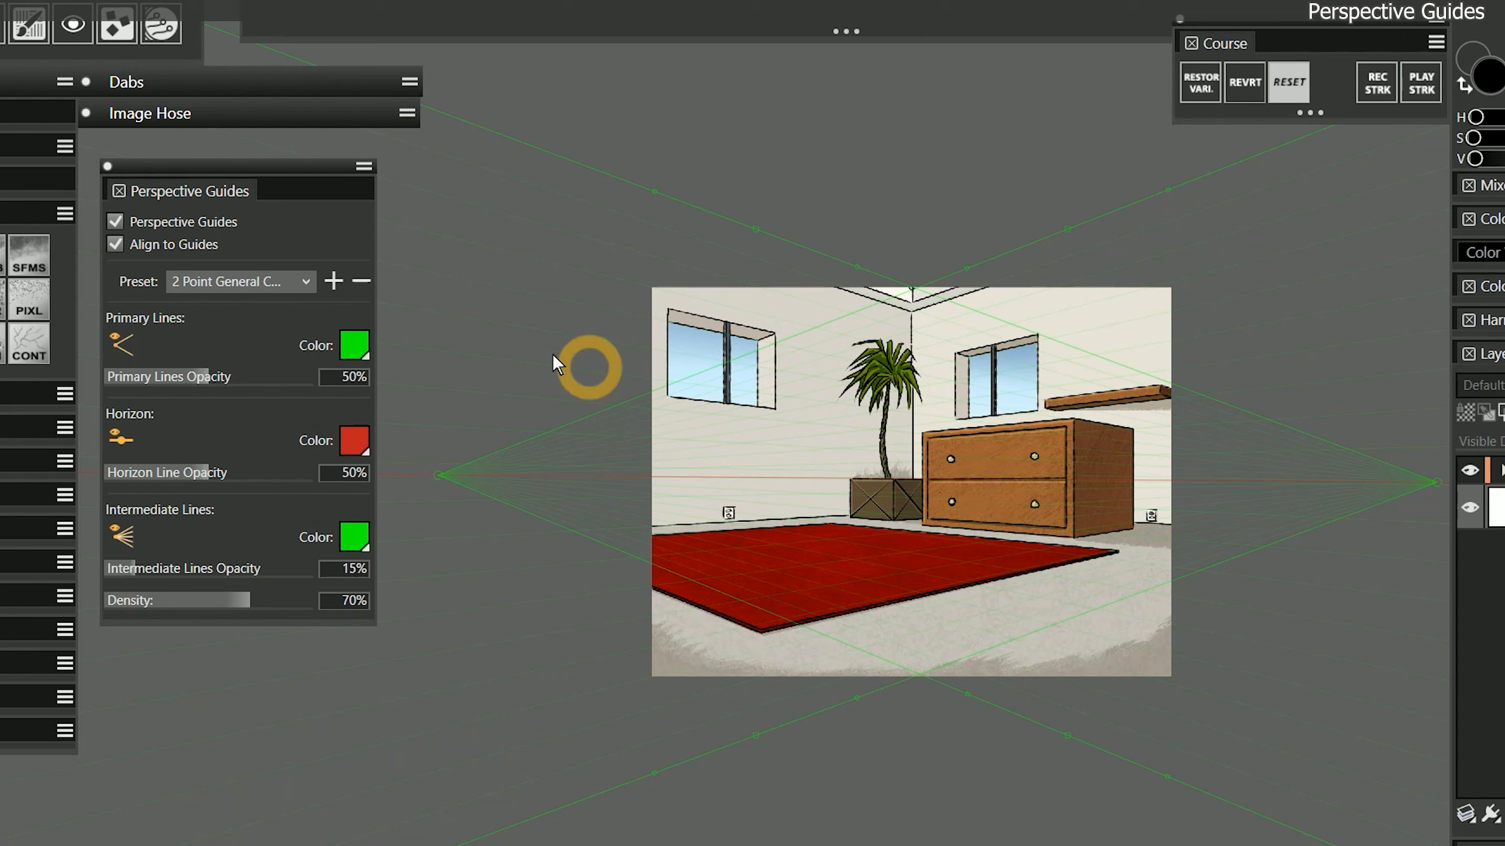
pyautogui.click(246, 279)
pyautogui.click(249, 306)
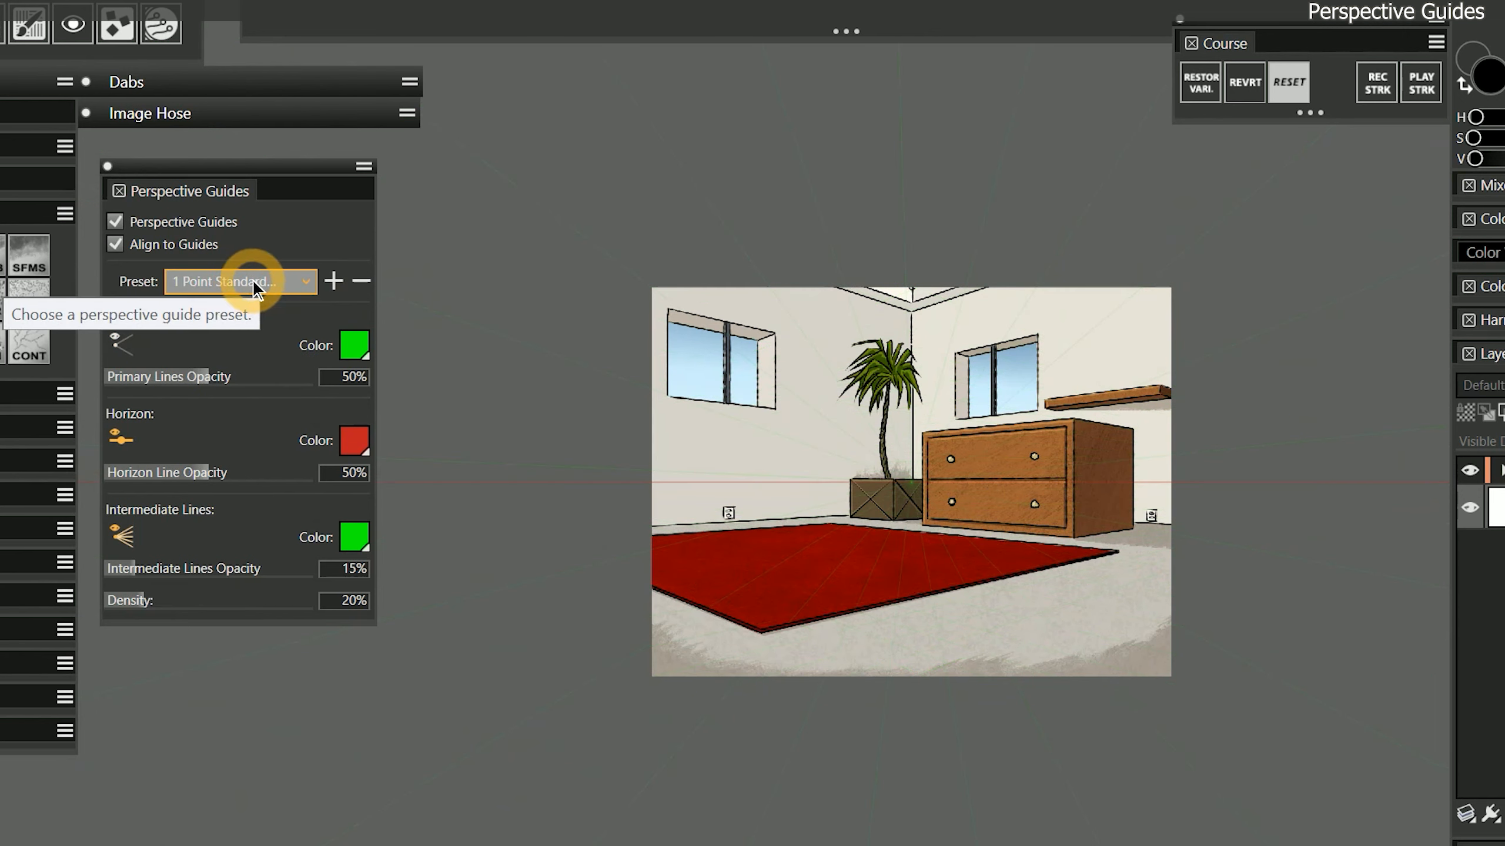
pyautogui.click(251, 281)
pyautogui.click(230, 330)
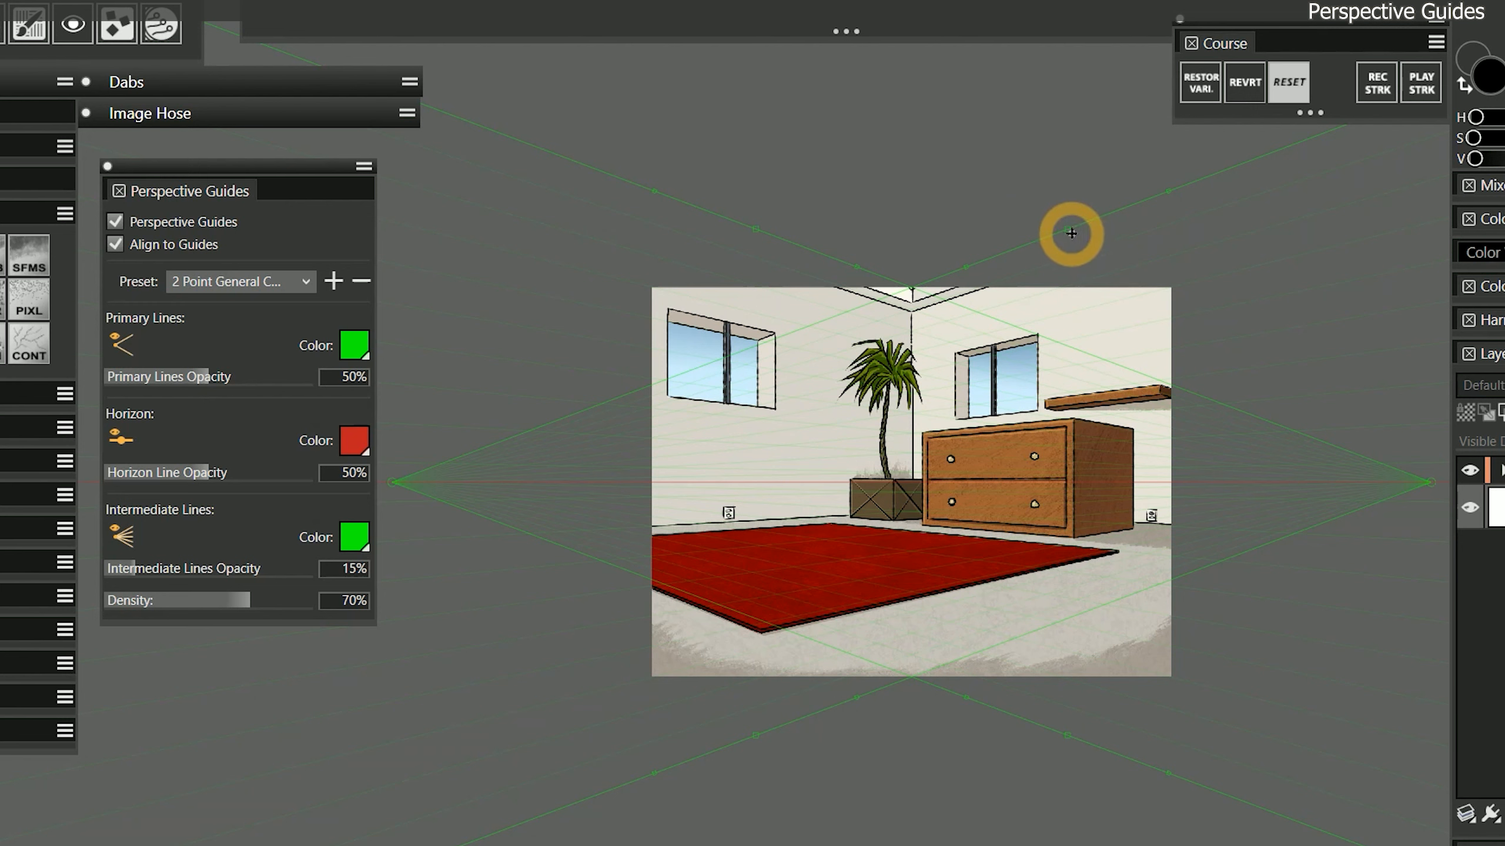
# Reposition the primary guide lines to follow the dresser's top edge and the top of the left window
pyautogui.moveTo(1066, 229)
pyautogui.mouseDown()
pyautogui.moveTo(1045, 282)
pyautogui.moveTo(1042, 244)
pyautogui.moveTo(1051, 262)
pyautogui.moveTo(1074, 229)
pyautogui.mouseUp()
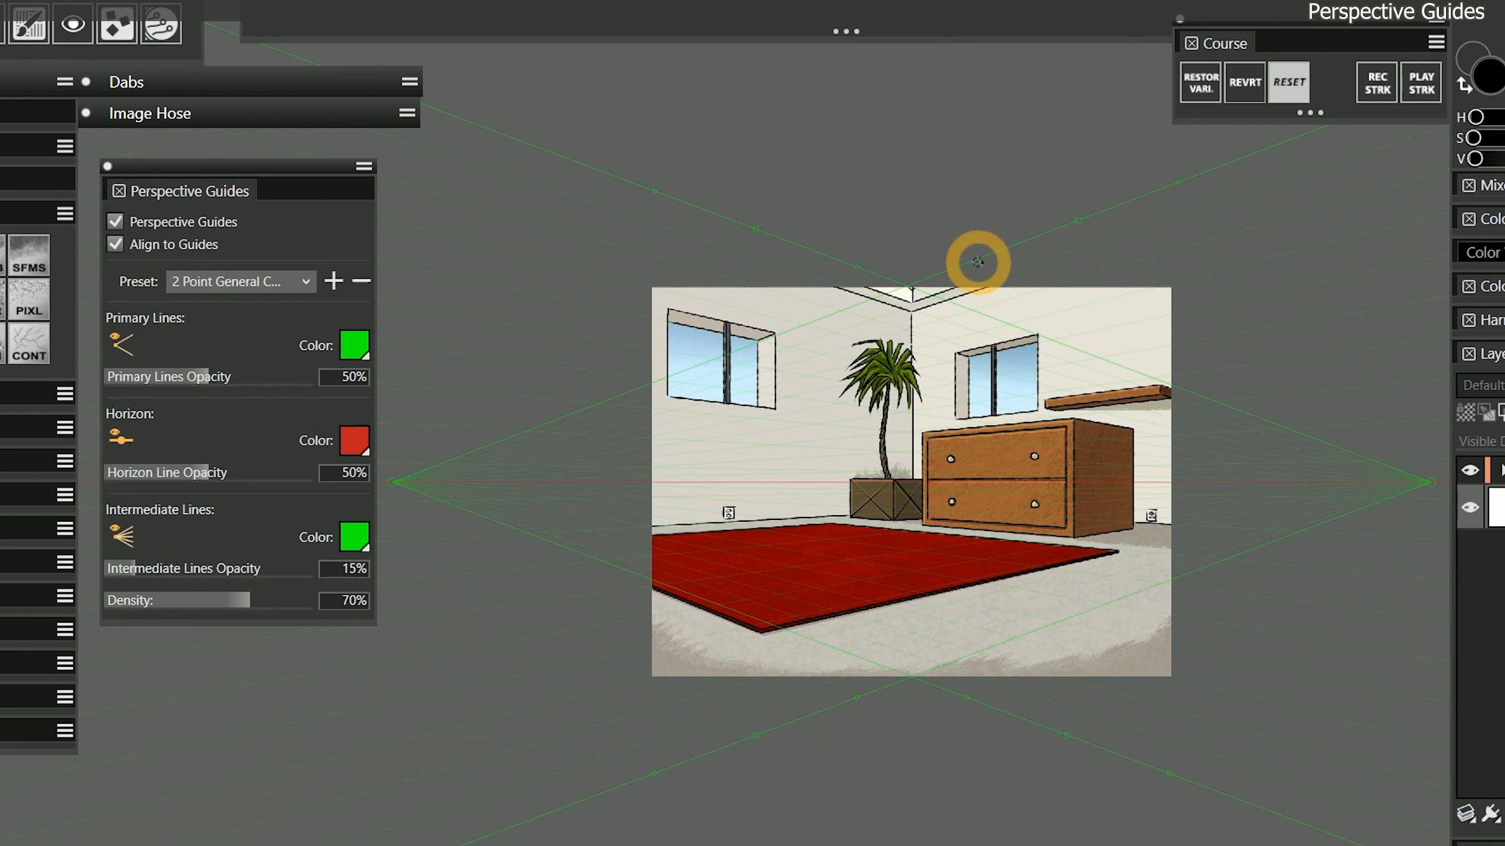
pyautogui.moveTo(977, 263); pyautogui.dragTo(1028, 424)
pyautogui.moveTo(1028, 423); pyautogui.dragTo(1026, 425)
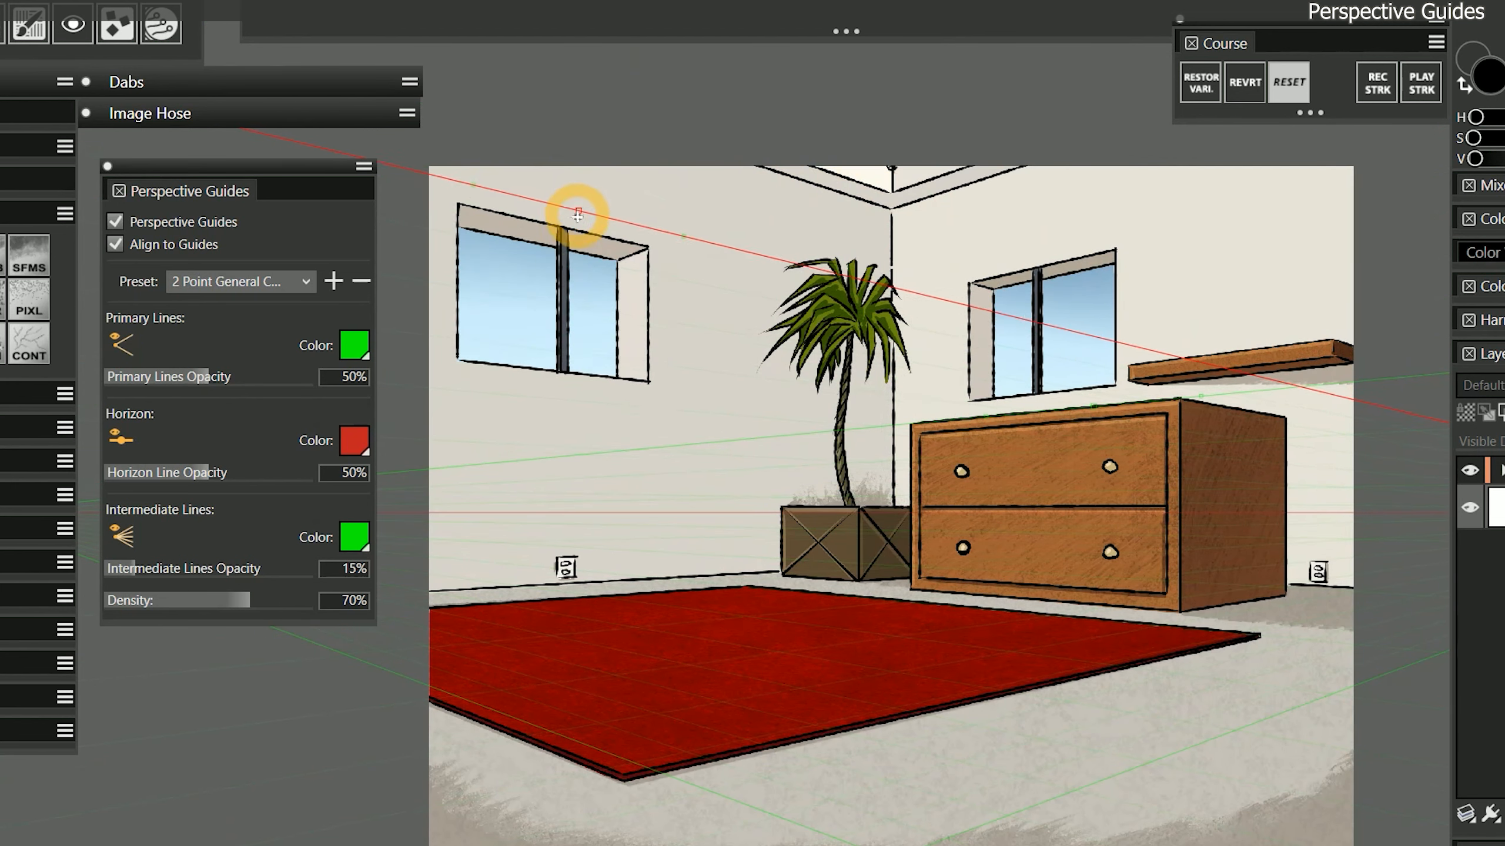
pyautogui.moveTo(578, 212); pyautogui.dragTo(577, 229)
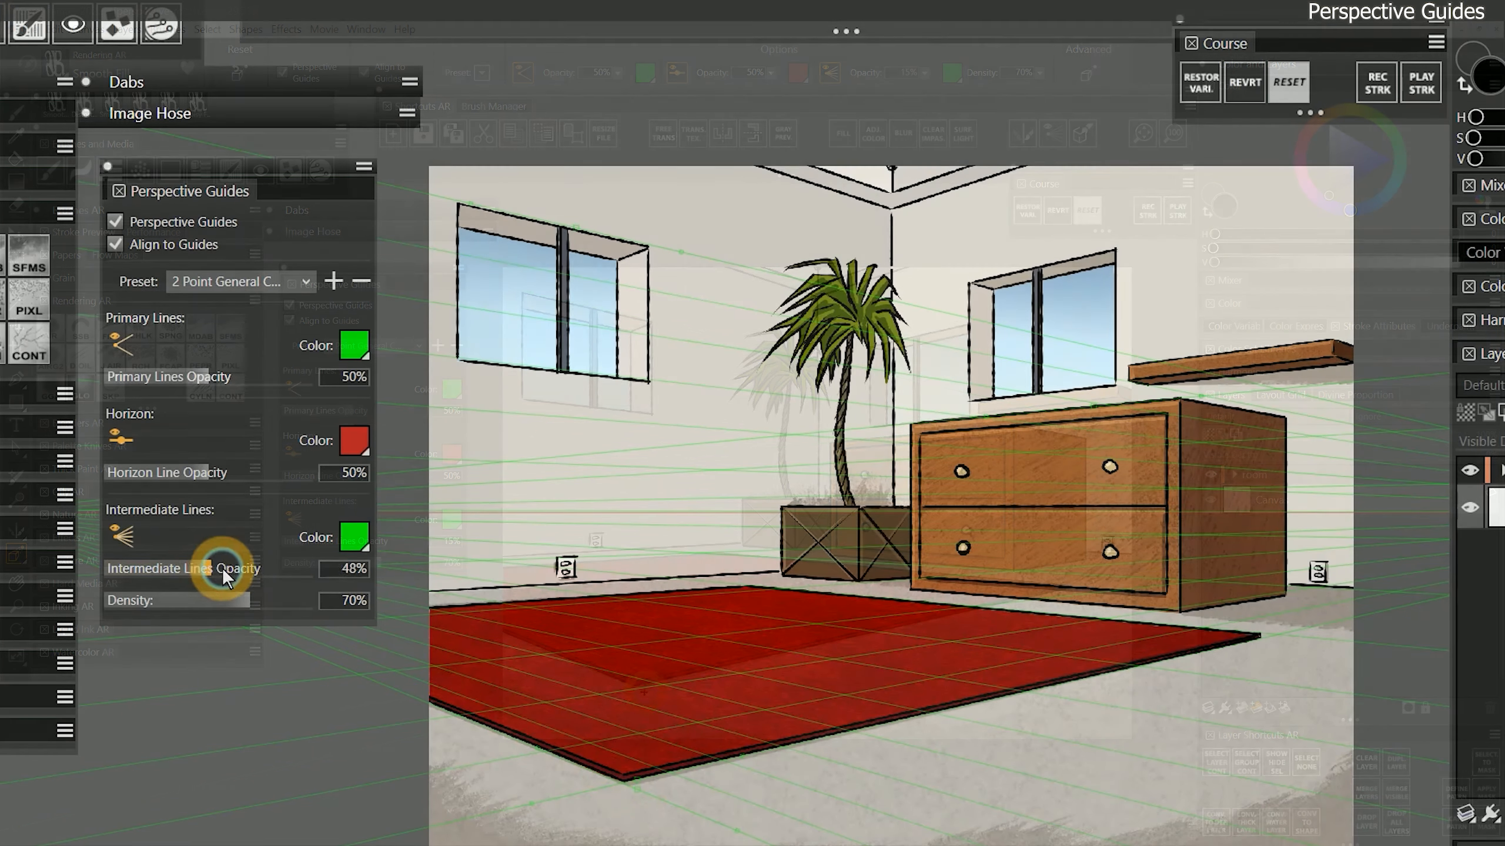
# Set the intermediate lines' opacity to 31% and their density to 61%
pyautogui.moveTo(222, 568); pyautogui.dragTo(292, 567)
pyautogui.moveTo(251, 598); pyautogui.dragTo(149, 600)
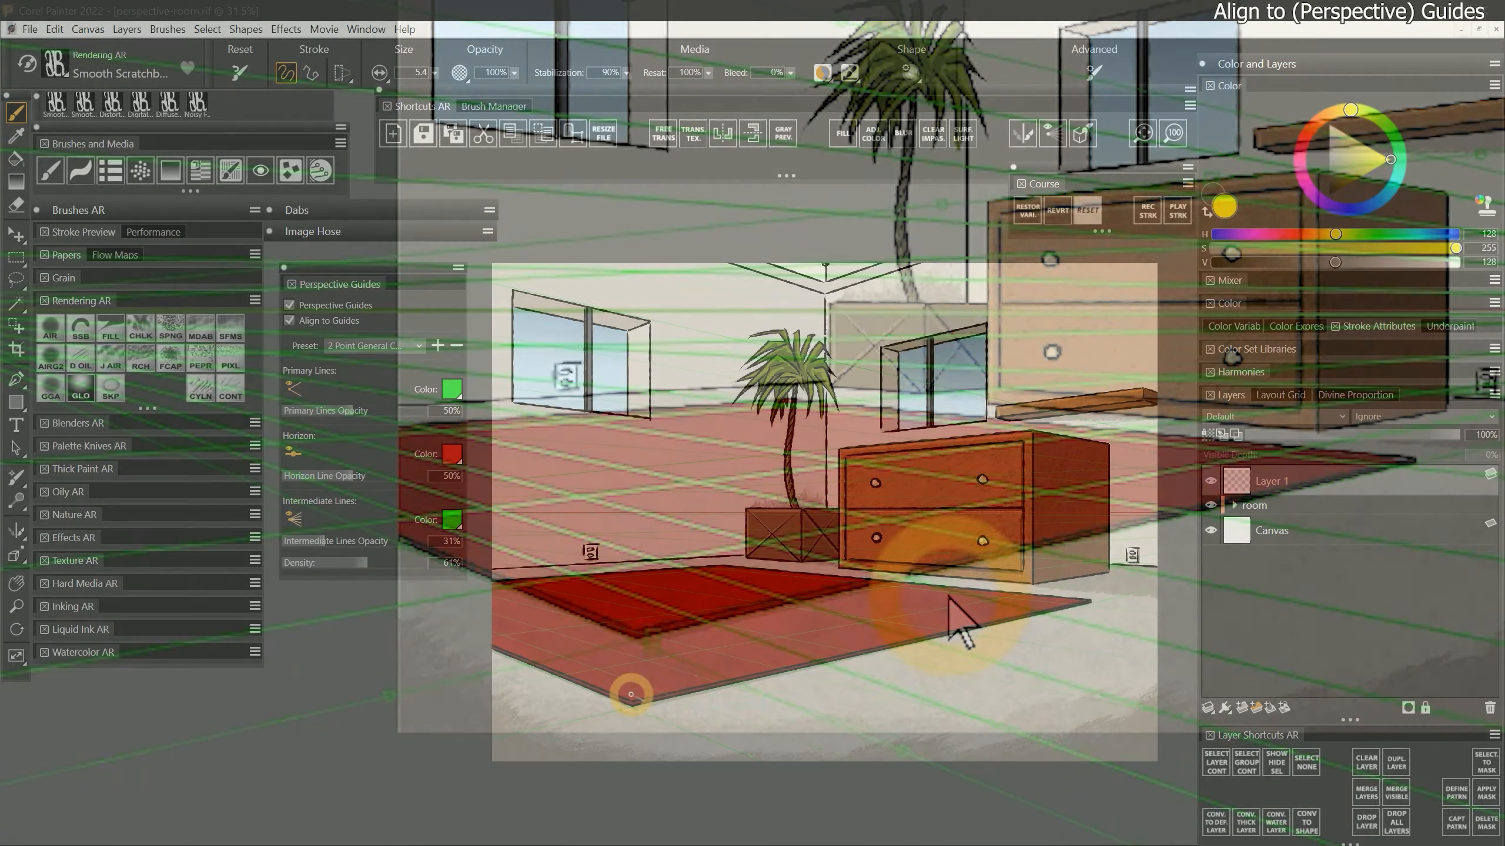
# Paint yellow border lines on Layer 1 along the rug's two front edges, following the perspective guides
pyautogui.moveTo(628, 695)
pyautogui.mouseDown()
pyautogui.moveTo(806, 645)
pyautogui.moveTo(1078, 601)
pyautogui.mouseUp()
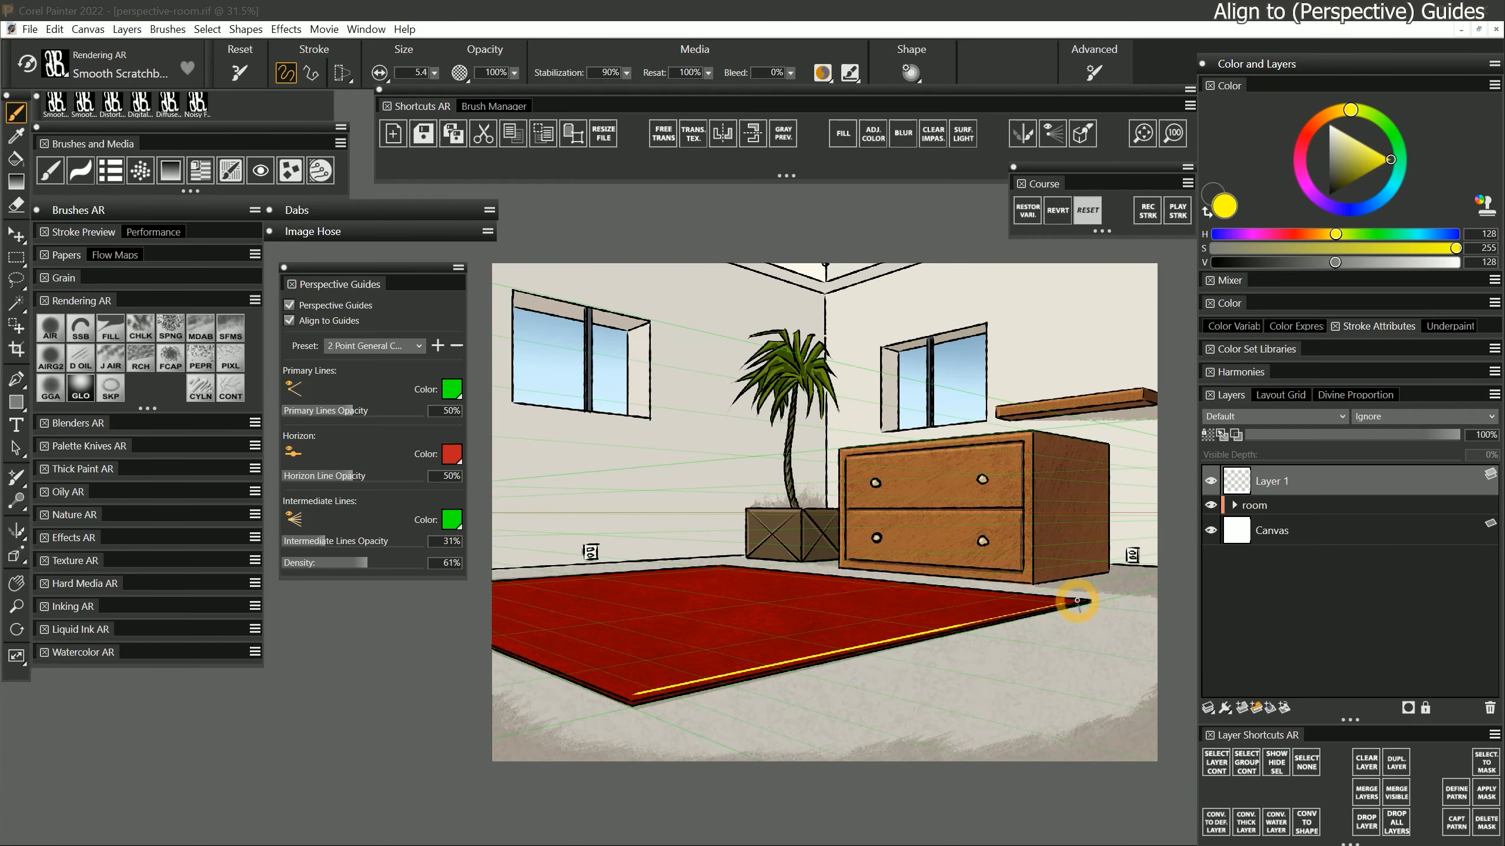
pyautogui.moveTo(627, 691); pyautogui.dragTo(440, 655)
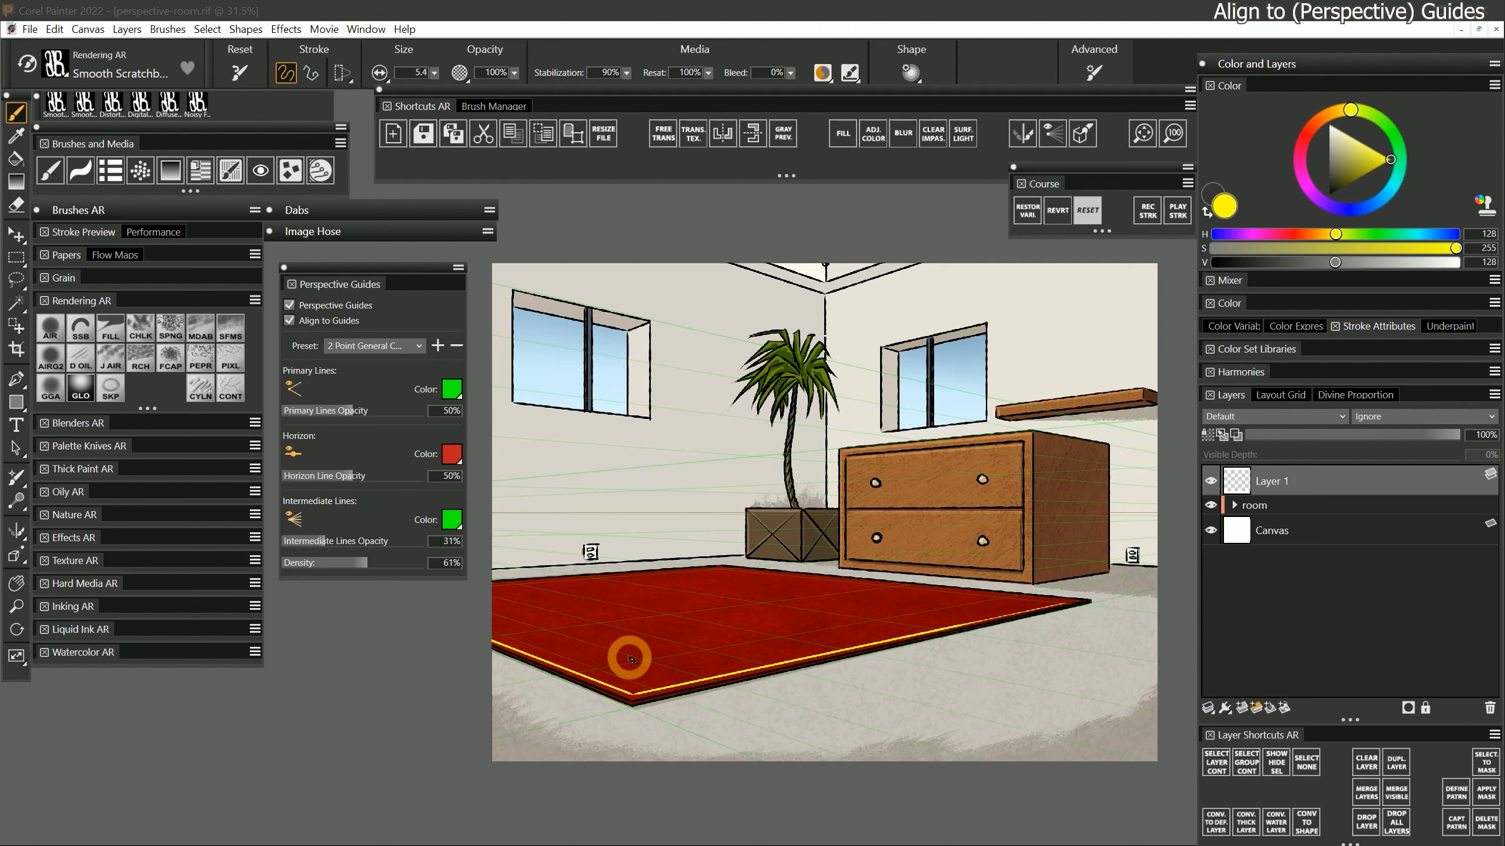
# Try several yellow guide-aligned strokes in different directions across the rug's surface
pyautogui.moveTo(660, 611); pyautogui.dragTo(661, 492)
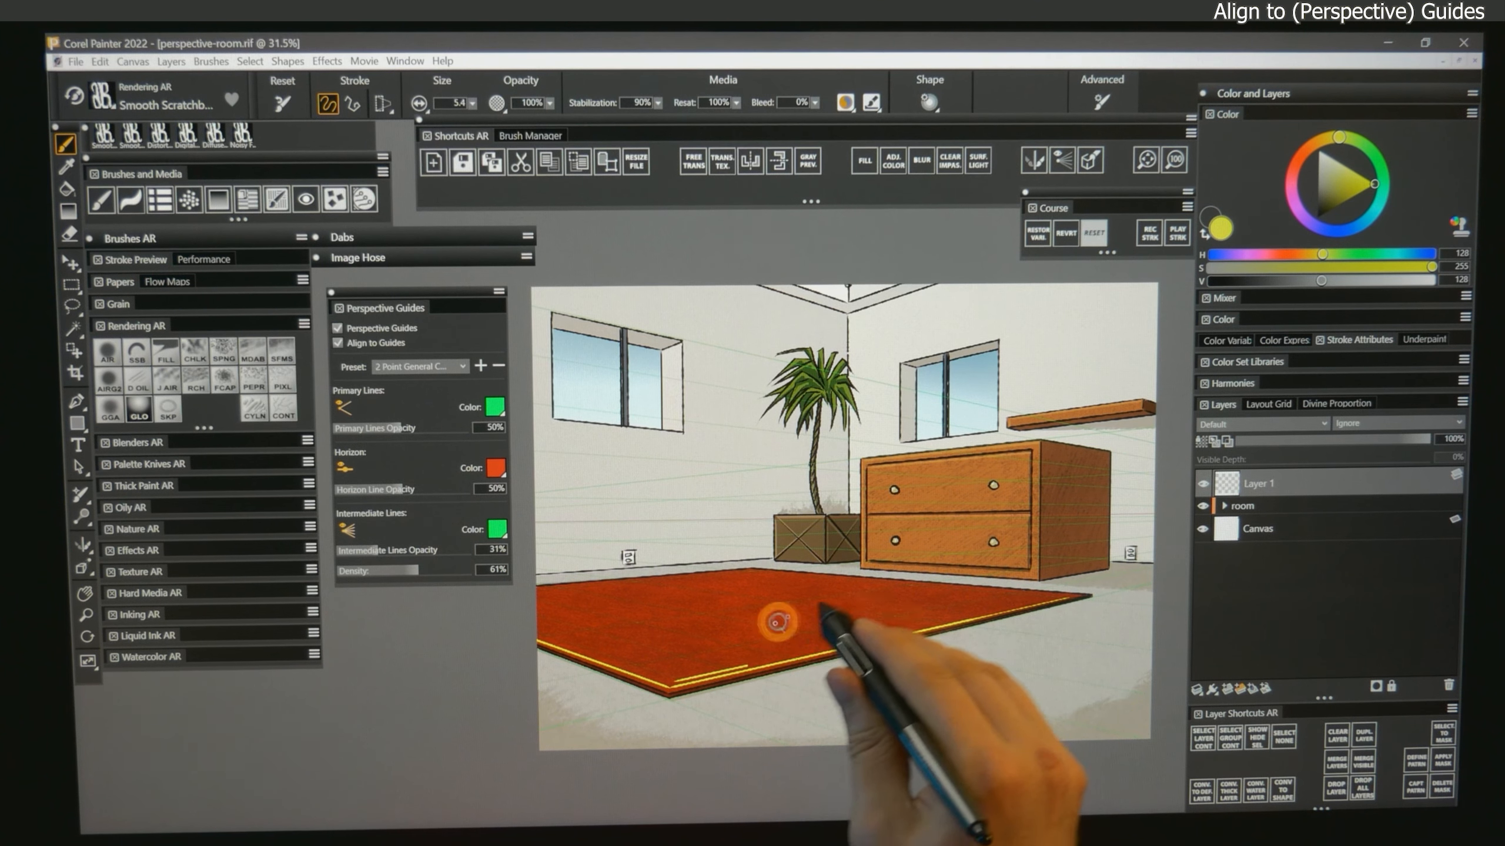
pyautogui.moveTo(777, 622); pyautogui.dragTo(901, 548)
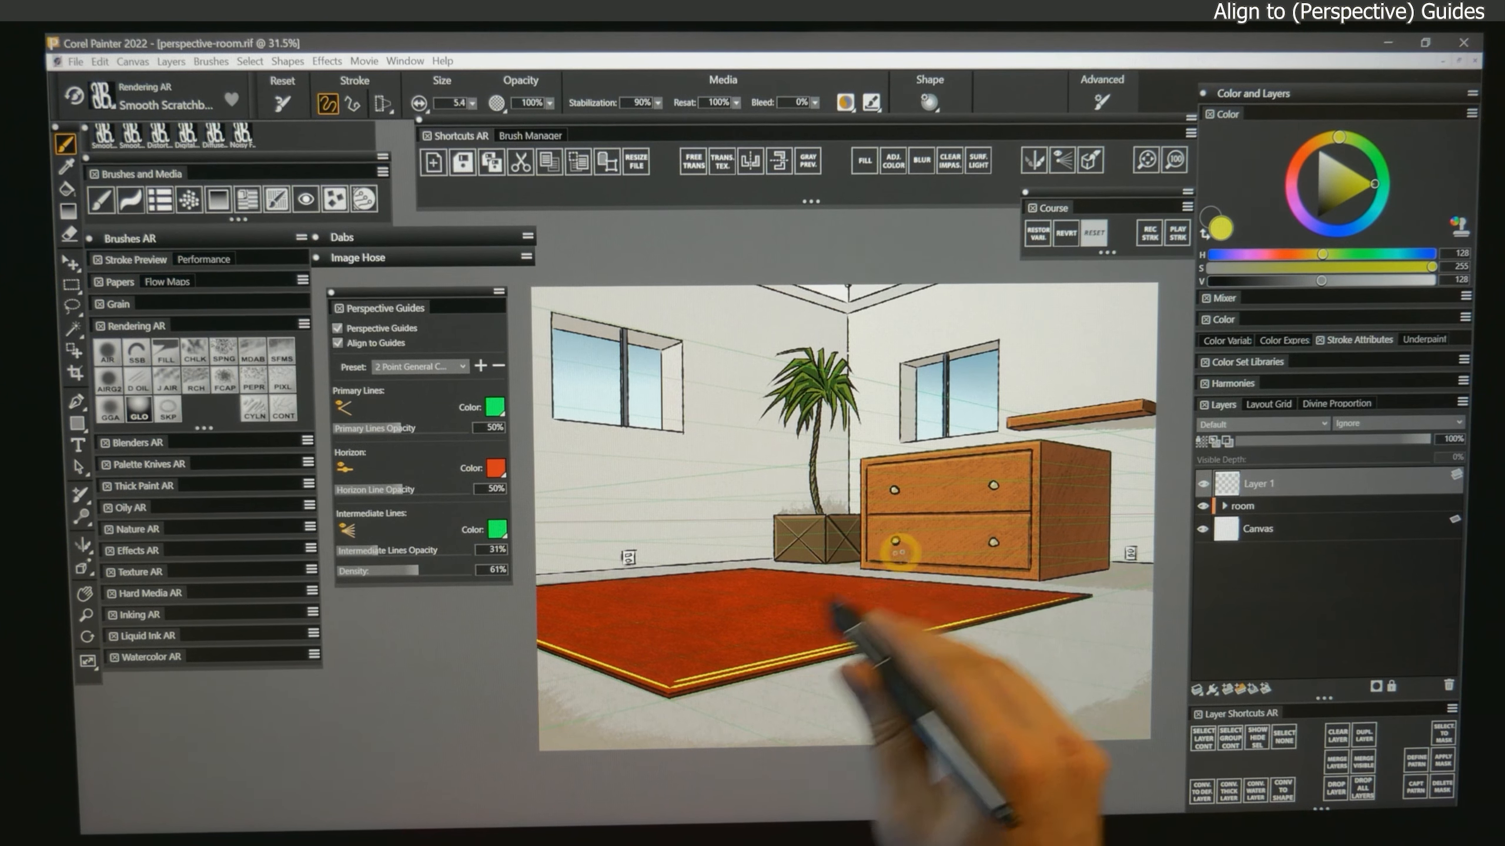
pyautogui.moveTo(685, 669); pyautogui.dragTo(888, 512)
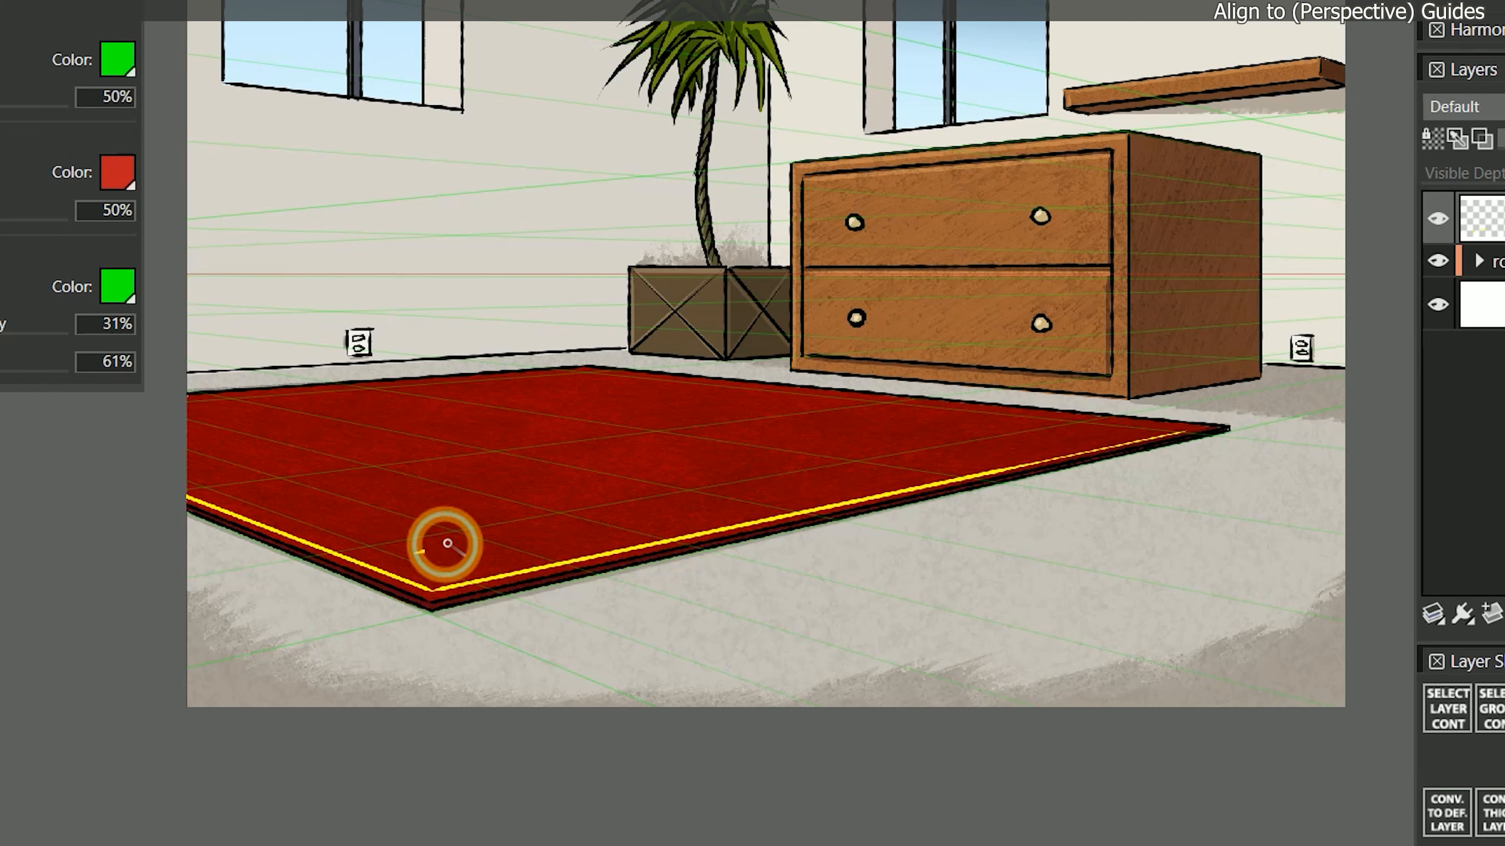
pyautogui.moveTo(623, 671); pyautogui.dragTo(851, 631)
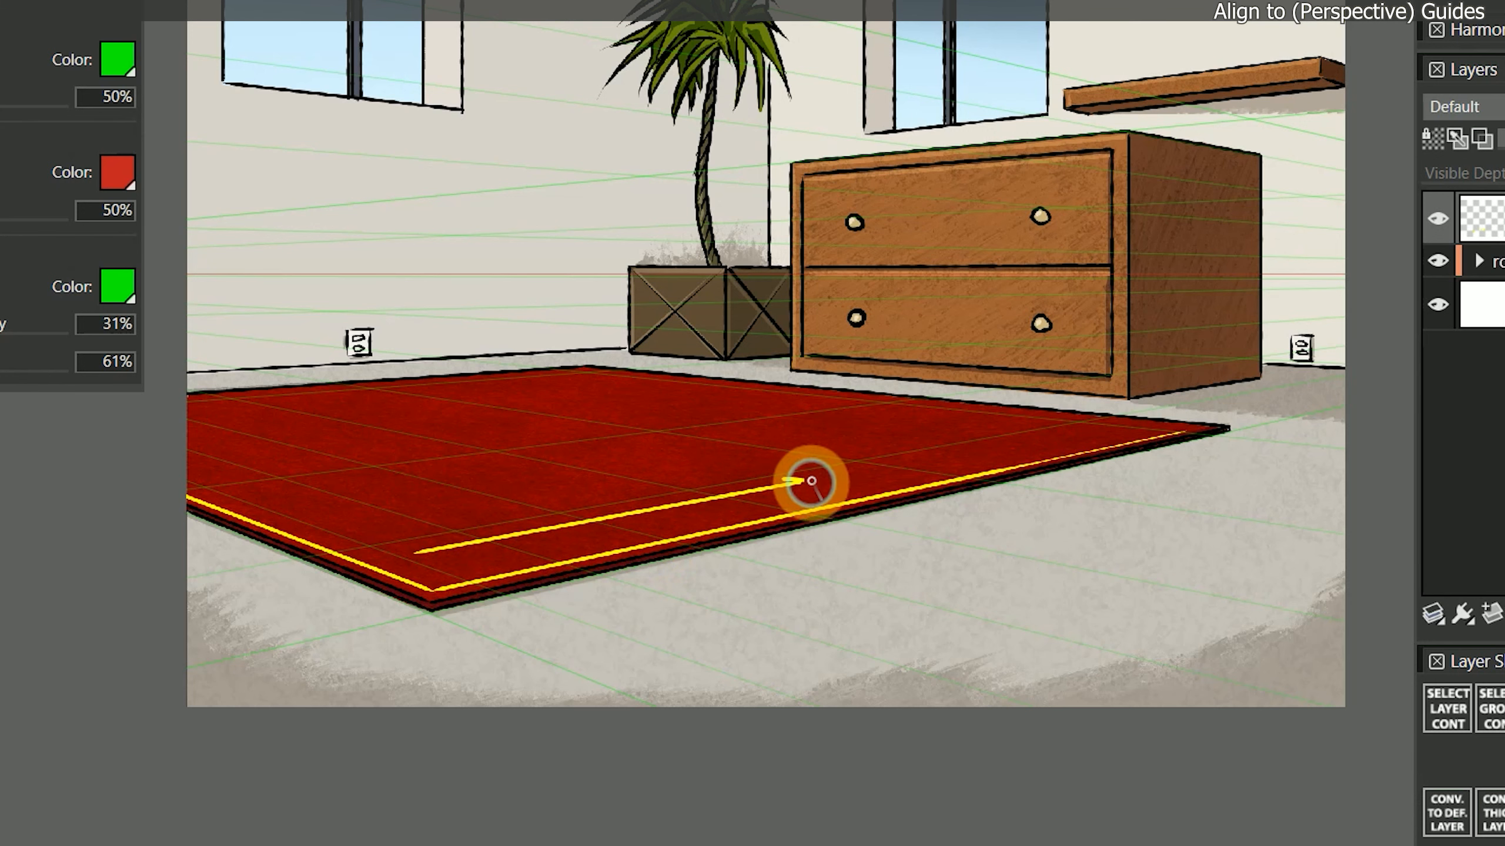
pyautogui.moveTo(791, 478)
pyautogui.mouseDown()
pyautogui.moveTo(797, 493)
pyautogui.moveTo(434, 510)
pyautogui.mouseUp()
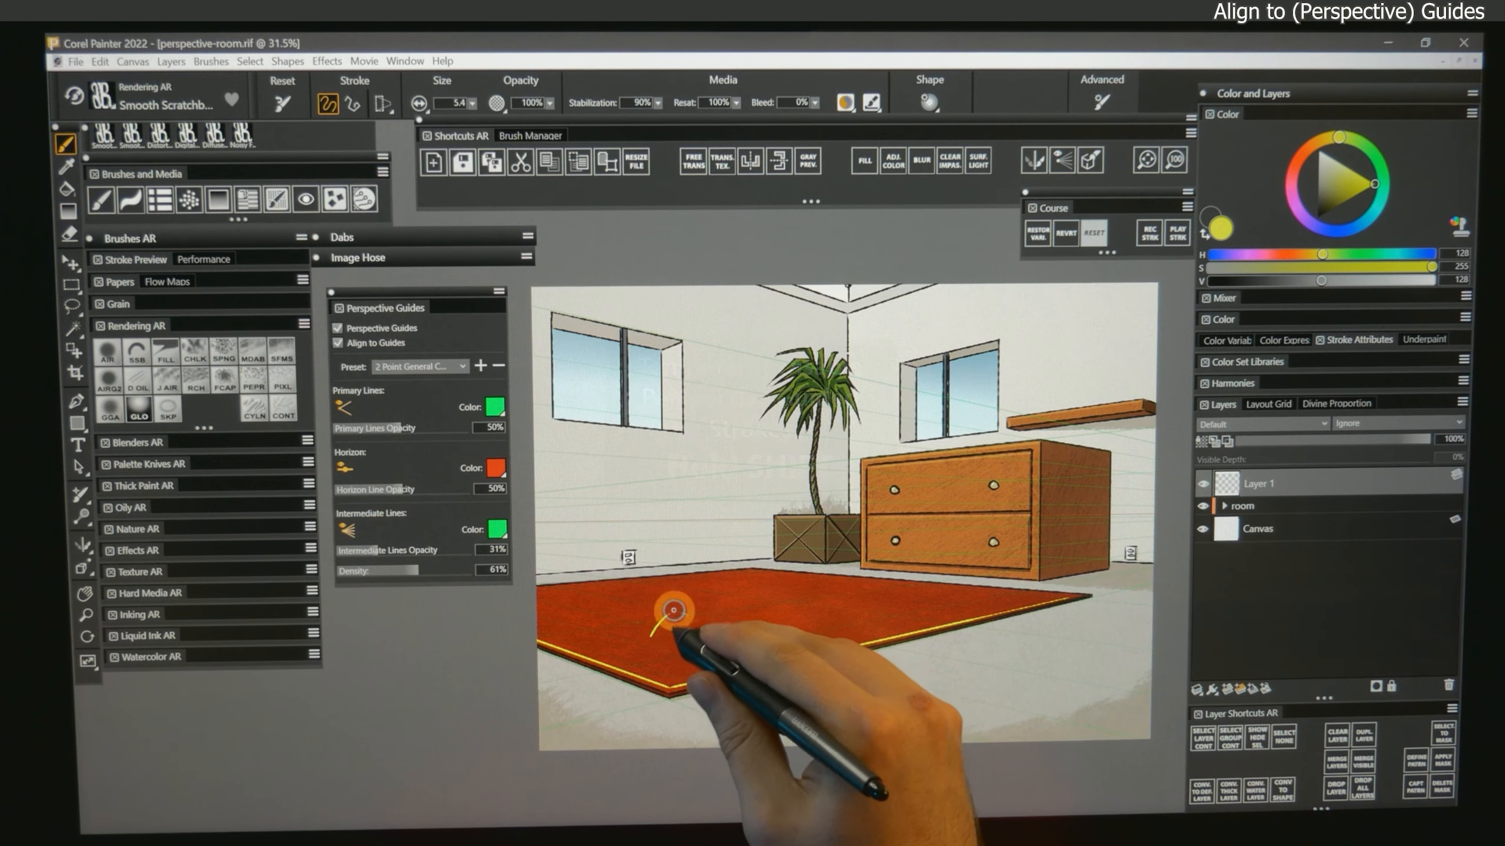
# Try a yellow zigzag scribble and further test strokes in the middle of the rug
pyautogui.moveTo(616, 640)
pyautogui.mouseDown()
pyautogui.moveTo(649, 625)
pyautogui.moveTo(838, 618)
pyautogui.mouseUp()
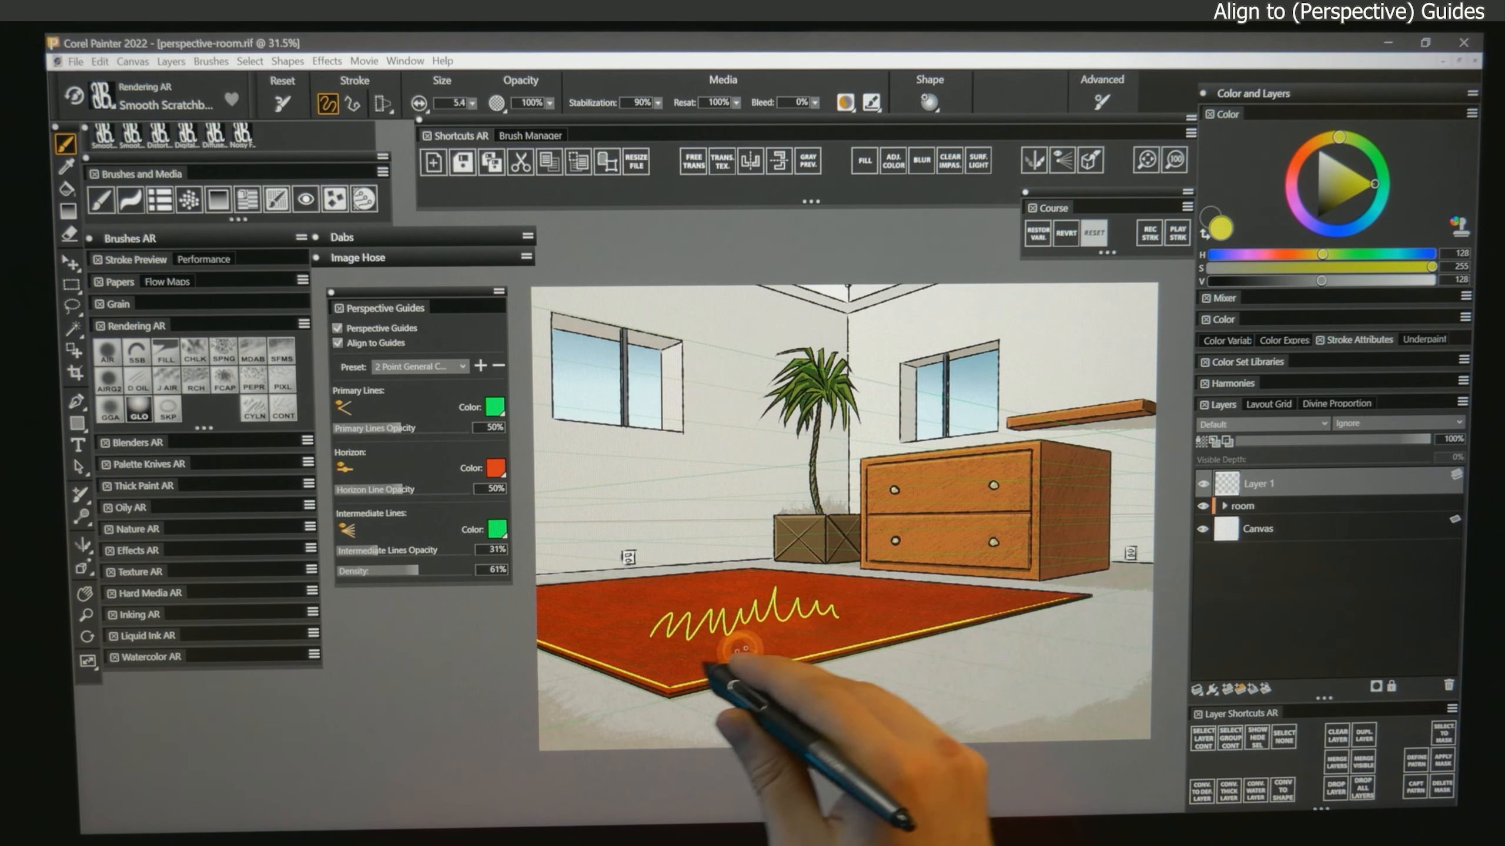
pyautogui.moveTo(677, 664); pyautogui.dragTo(864, 628)
pyautogui.moveTo(718, 645); pyautogui.dragTo(919, 590)
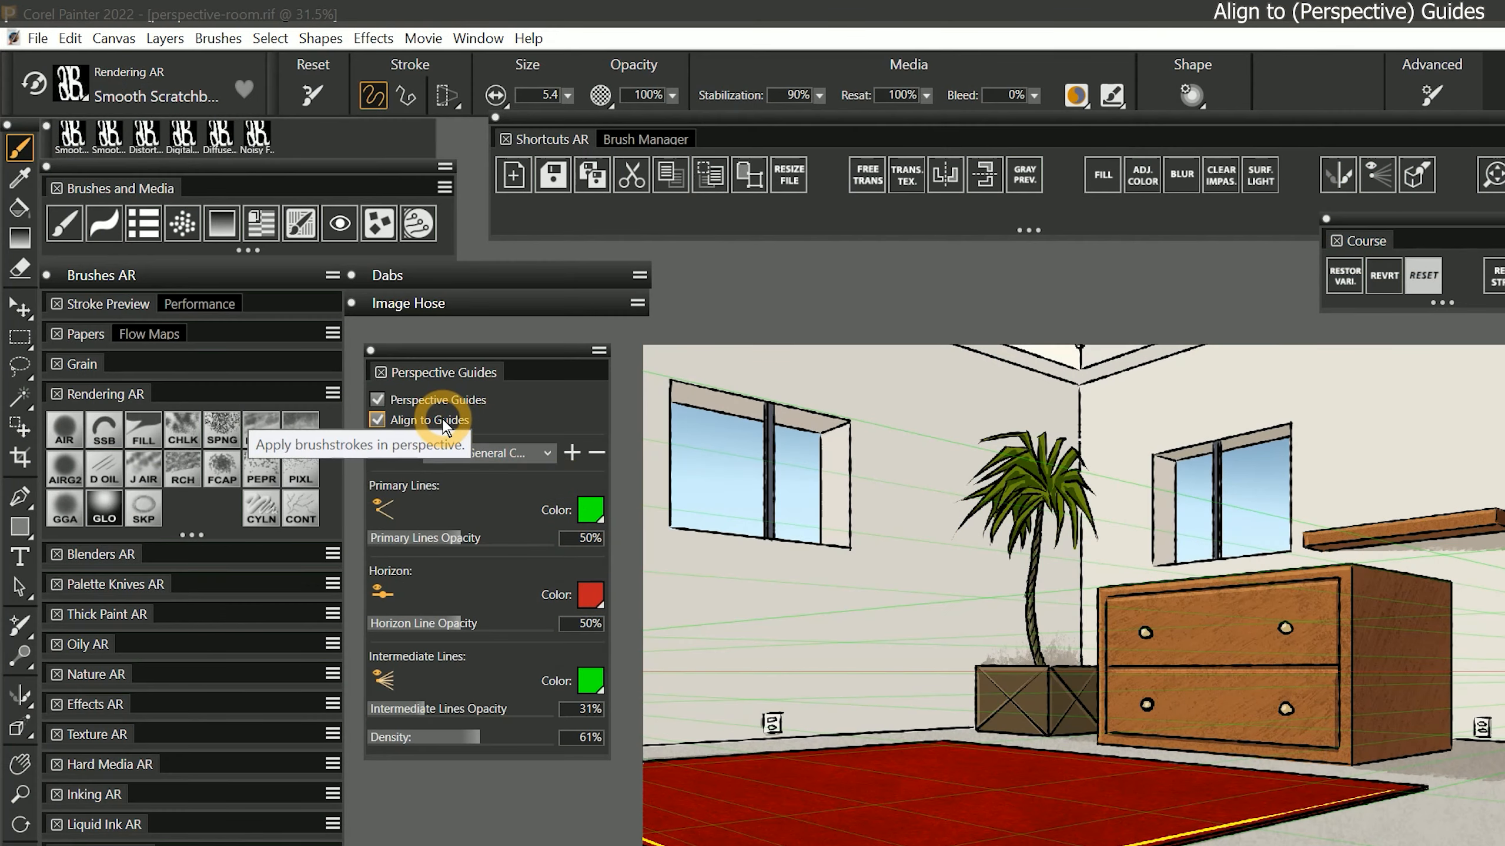
# Turn off Align to Guides and test an unconstrained yellow stroke across the rug
pyautogui.click(377, 421)
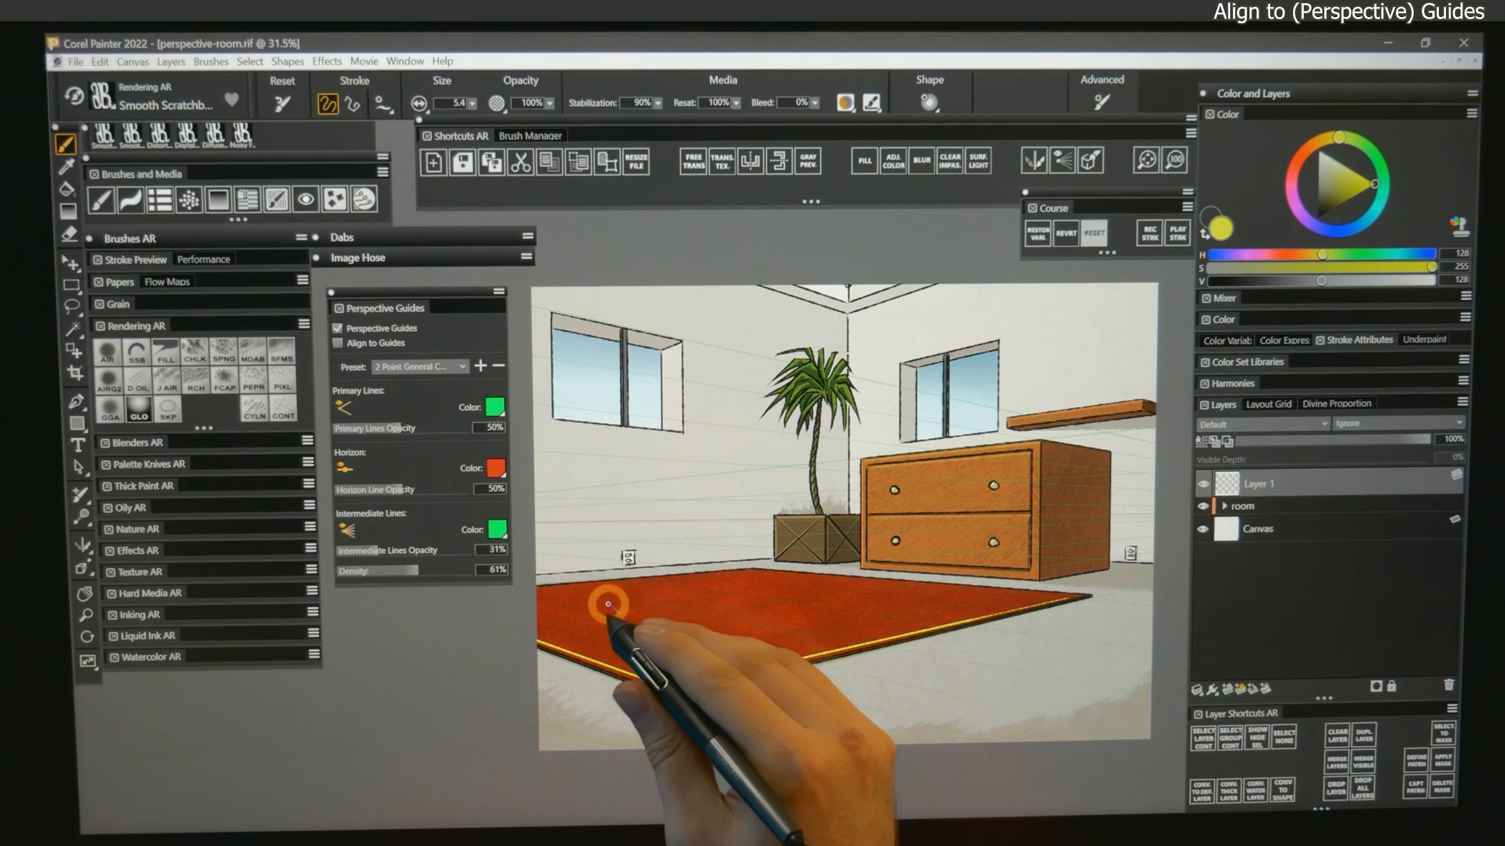
pyautogui.moveTo(586, 617)
pyautogui.mouseDown()
pyautogui.moveTo(612, 598)
pyautogui.moveTo(621, 637)
pyautogui.moveTo(707, 600)
pyautogui.moveTo(721, 626)
pyautogui.moveTo(764, 603)
pyautogui.moveTo(800, 623)
pyautogui.moveTo(938, 603)
pyautogui.mouseUp()
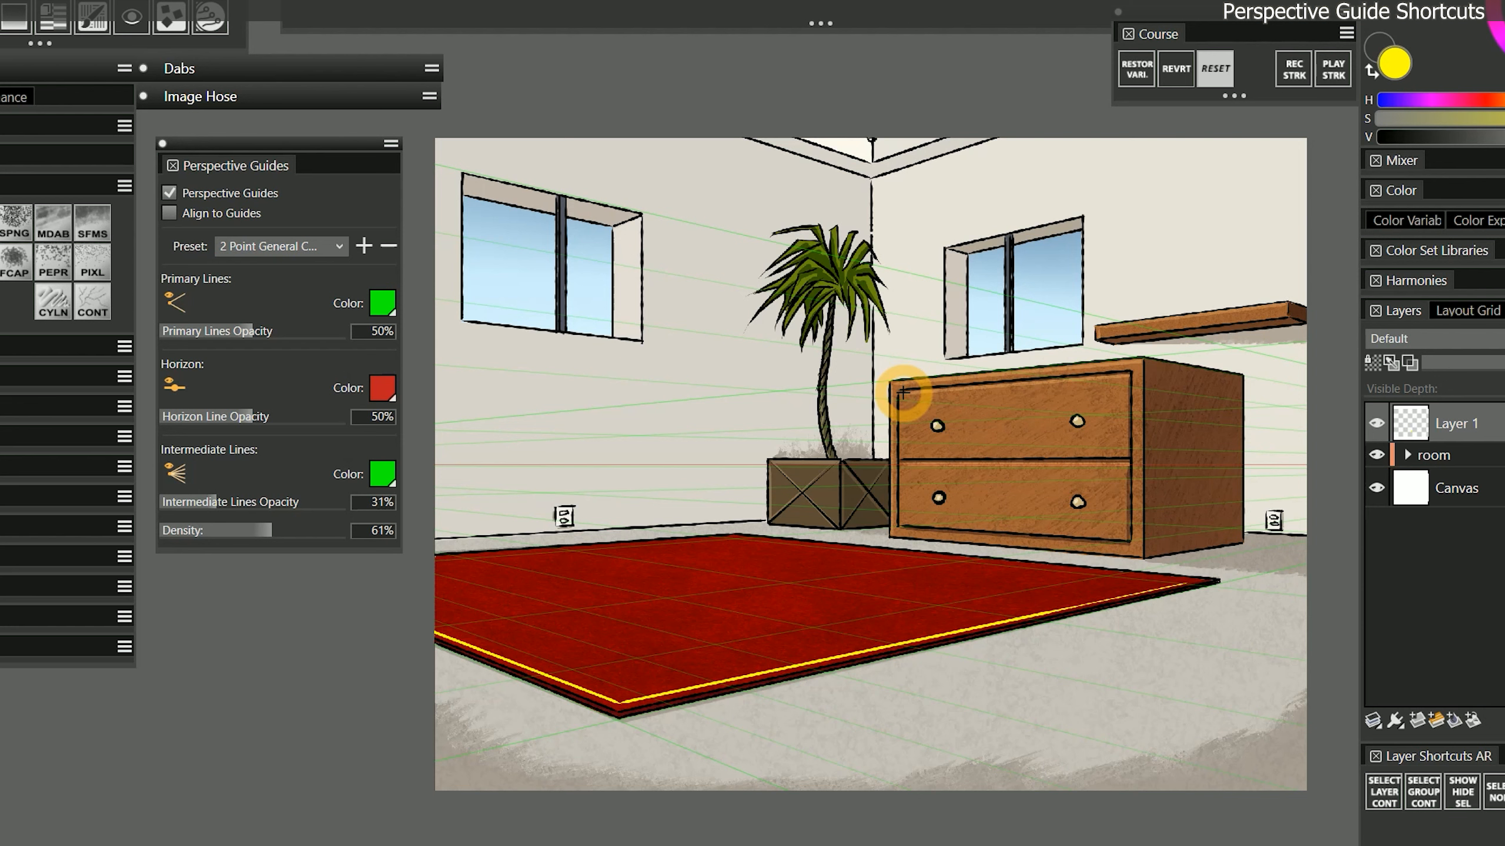
# Cycle through the perspective guide display modes and hide the primary, horizon and intermediate lines
pyautogui.press('p')
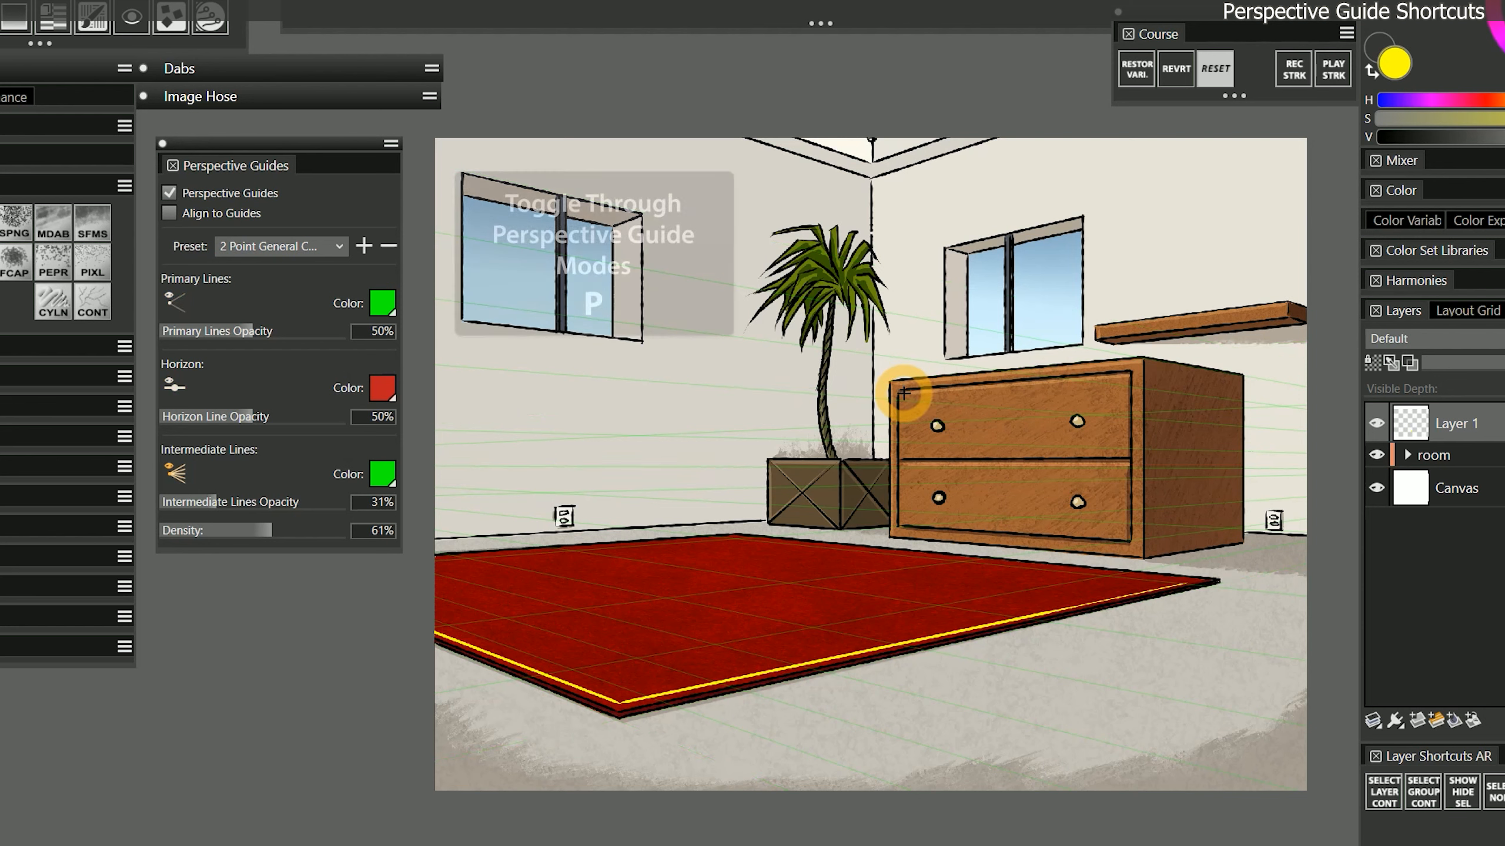
pyautogui.press('p')
pyautogui.press('p')
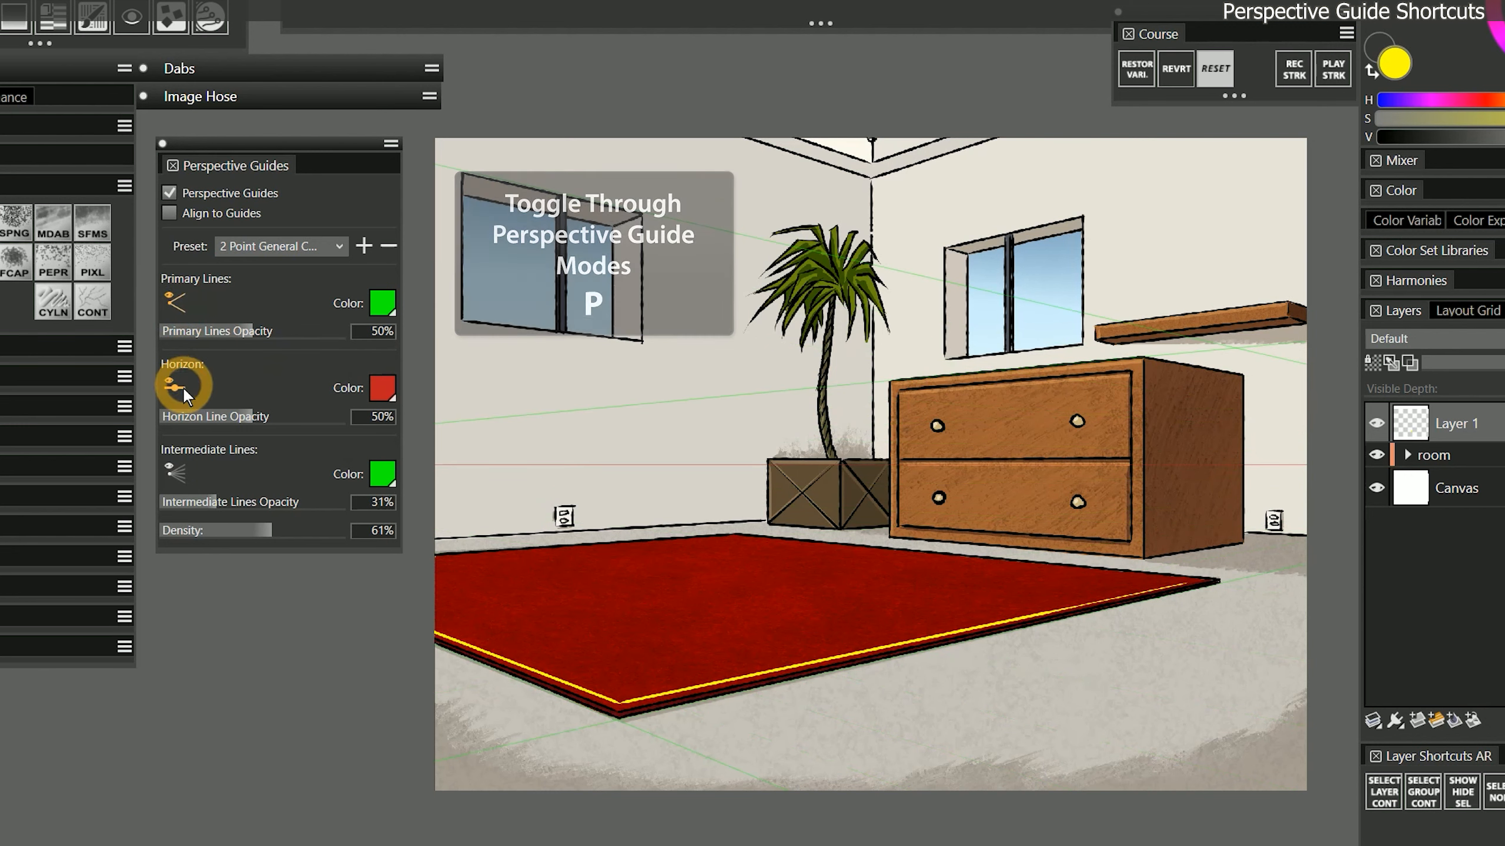
pyautogui.click(180, 469)
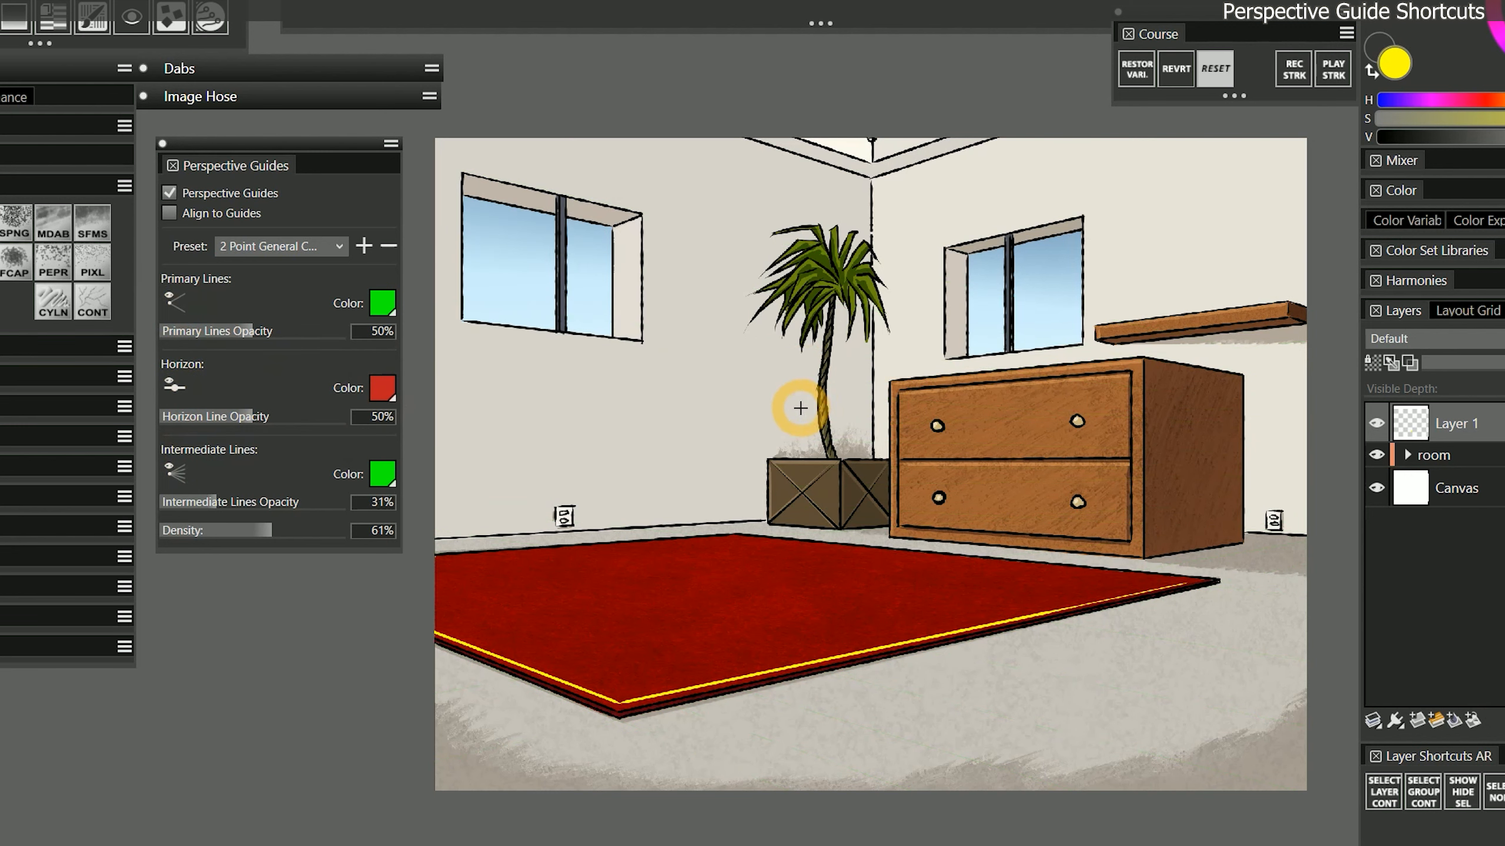
# Turn on Align to Guides and test several black guide-aligned strokes on the floor in front of the rug
pyautogui.click(169, 213)
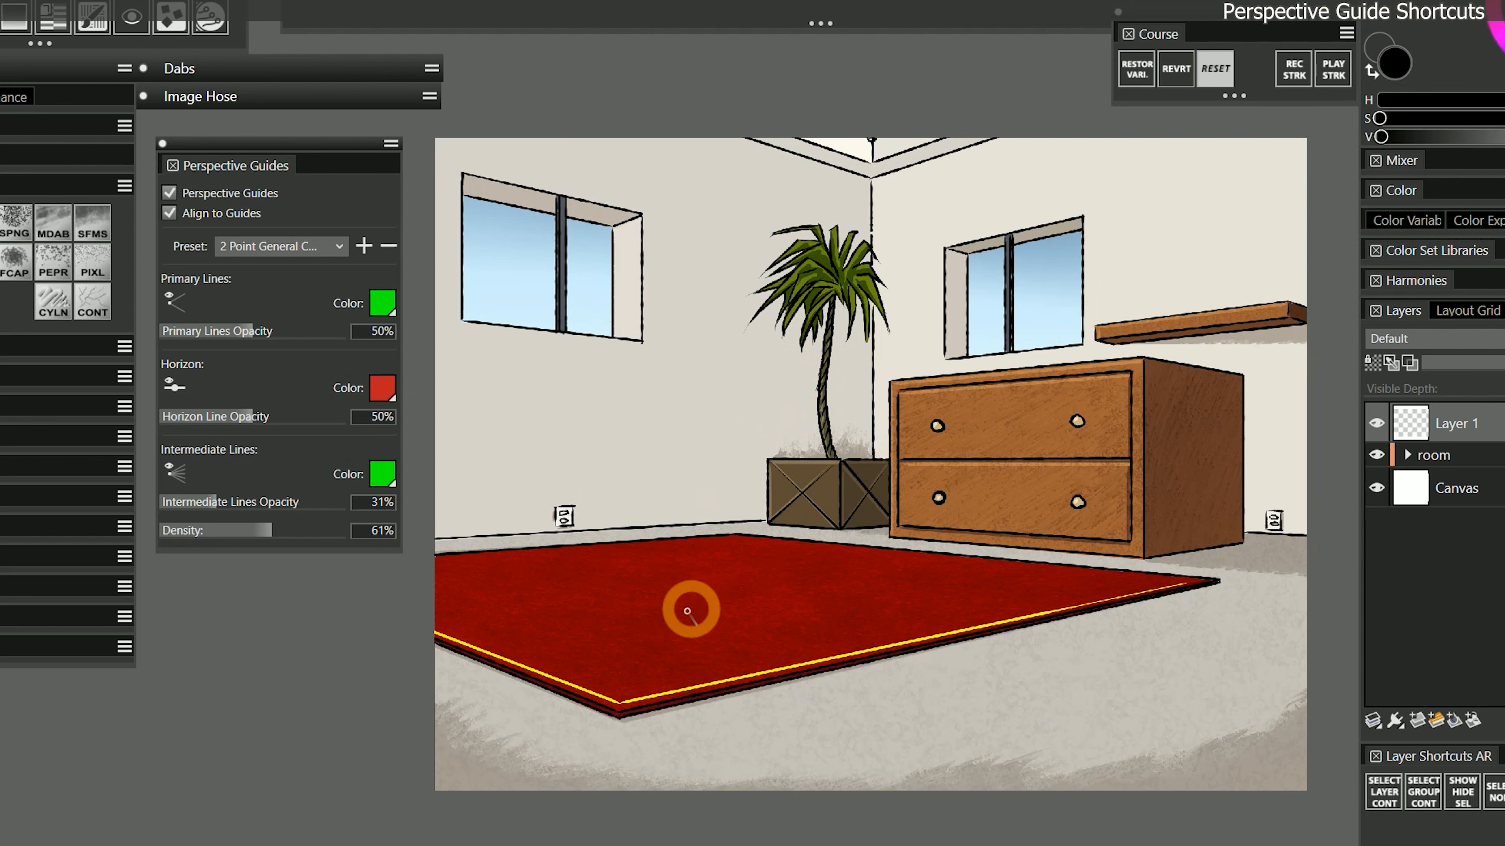
pyautogui.moveTo(637, 730); pyautogui.dragTo(1155, 607)
pyautogui.moveTo(661, 742)
pyautogui.mouseDown()
pyautogui.moveTo(974, 676)
pyautogui.moveTo(1177, 611)
pyautogui.mouseUp()
pyautogui.moveTo(761, 751); pyautogui.dragTo(1192, 626)
pyautogui.moveTo(893, 759); pyautogui.dragTo(1264, 626)
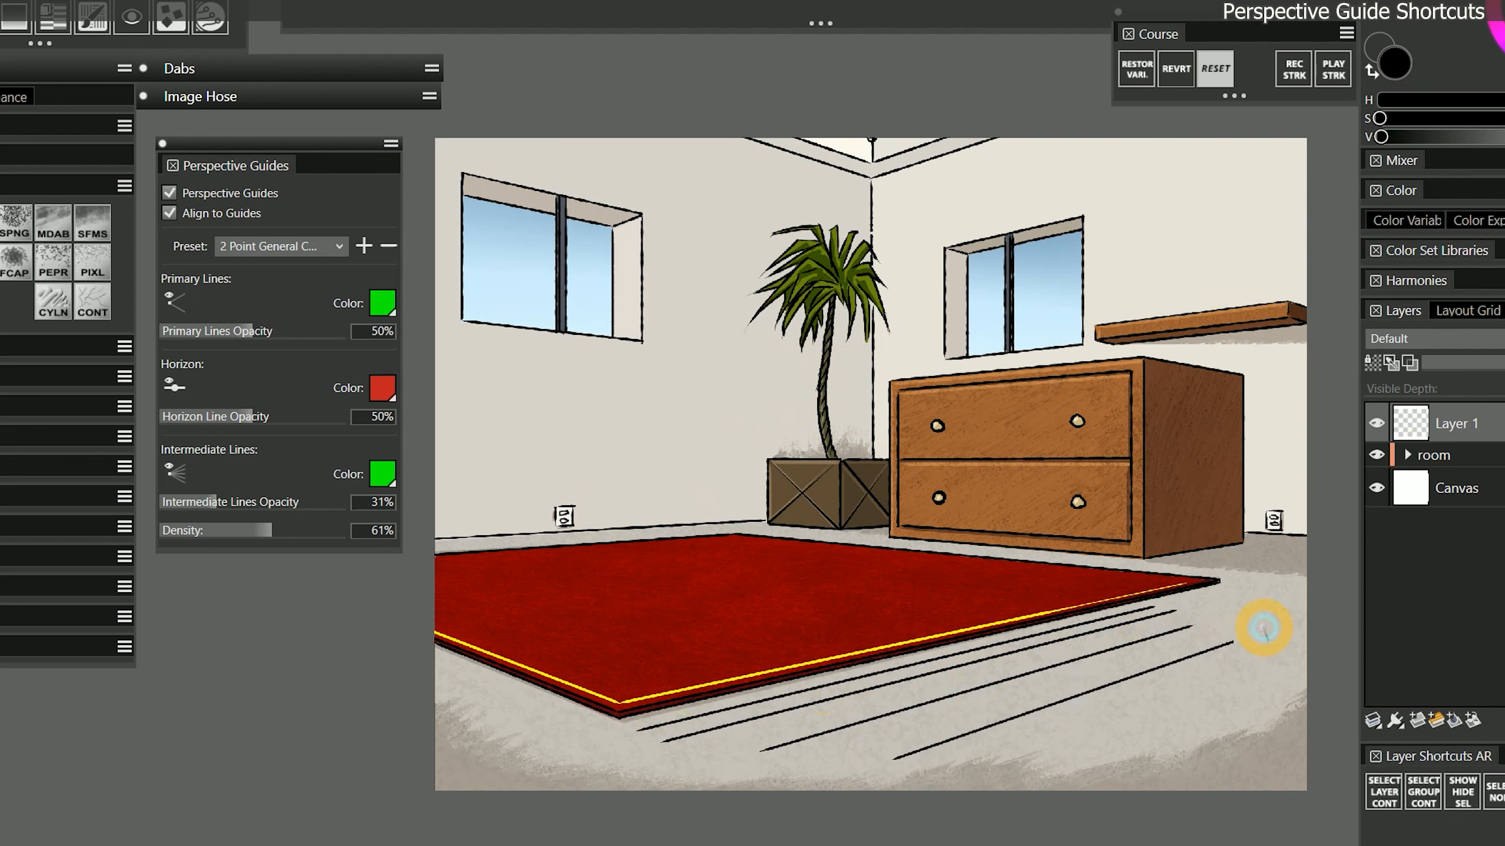
pyautogui.moveTo(1014, 765); pyautogui.dragTo(1243, 699)
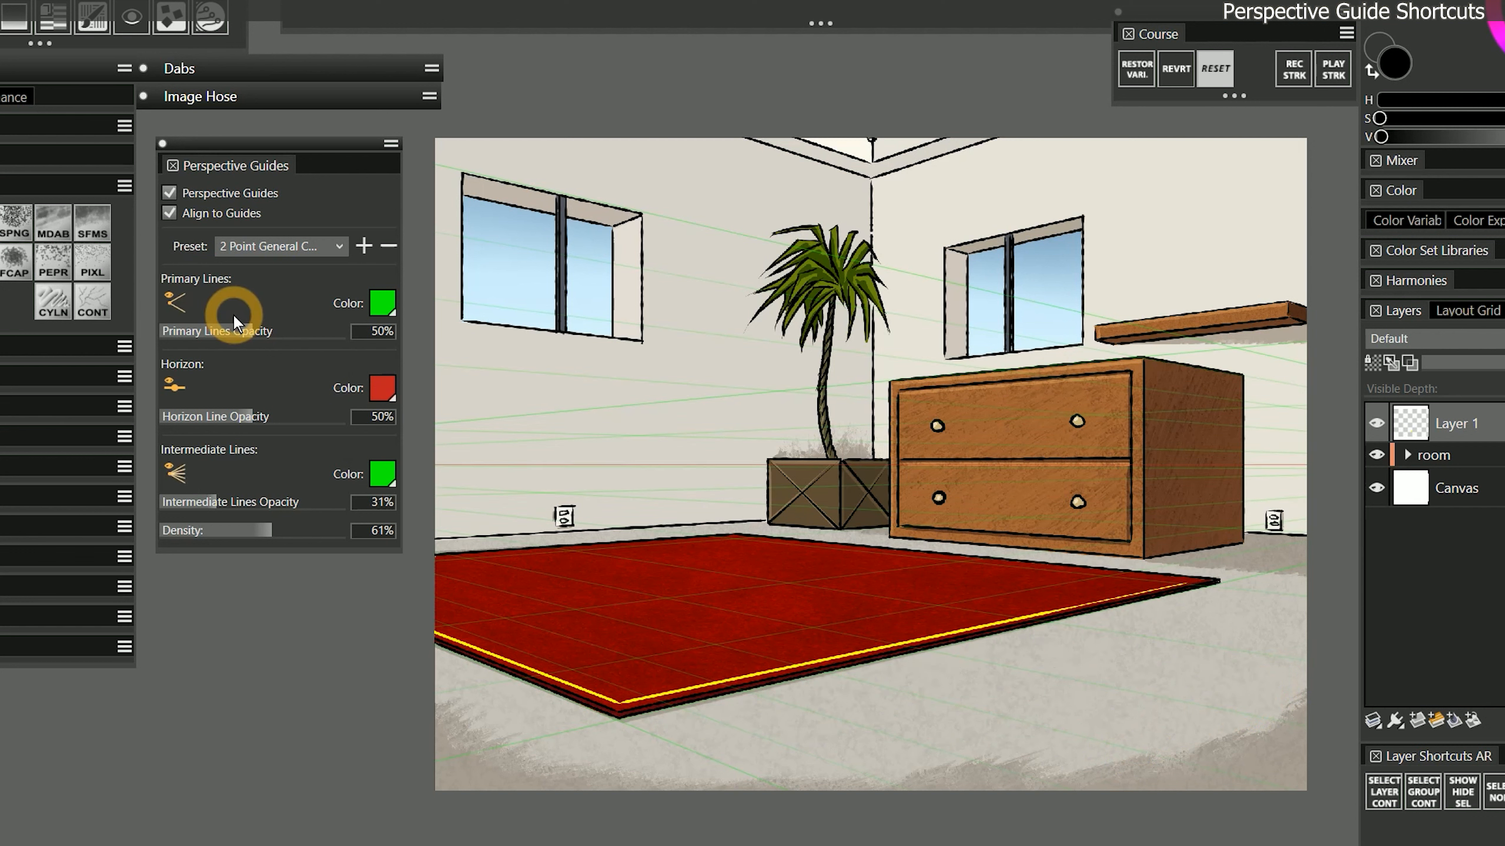
# Toggle the guide lines so that the primary and horizon lines are shown and the intermediate lines are hidden
pyautogui.press('2')
pyautogui.press('1')
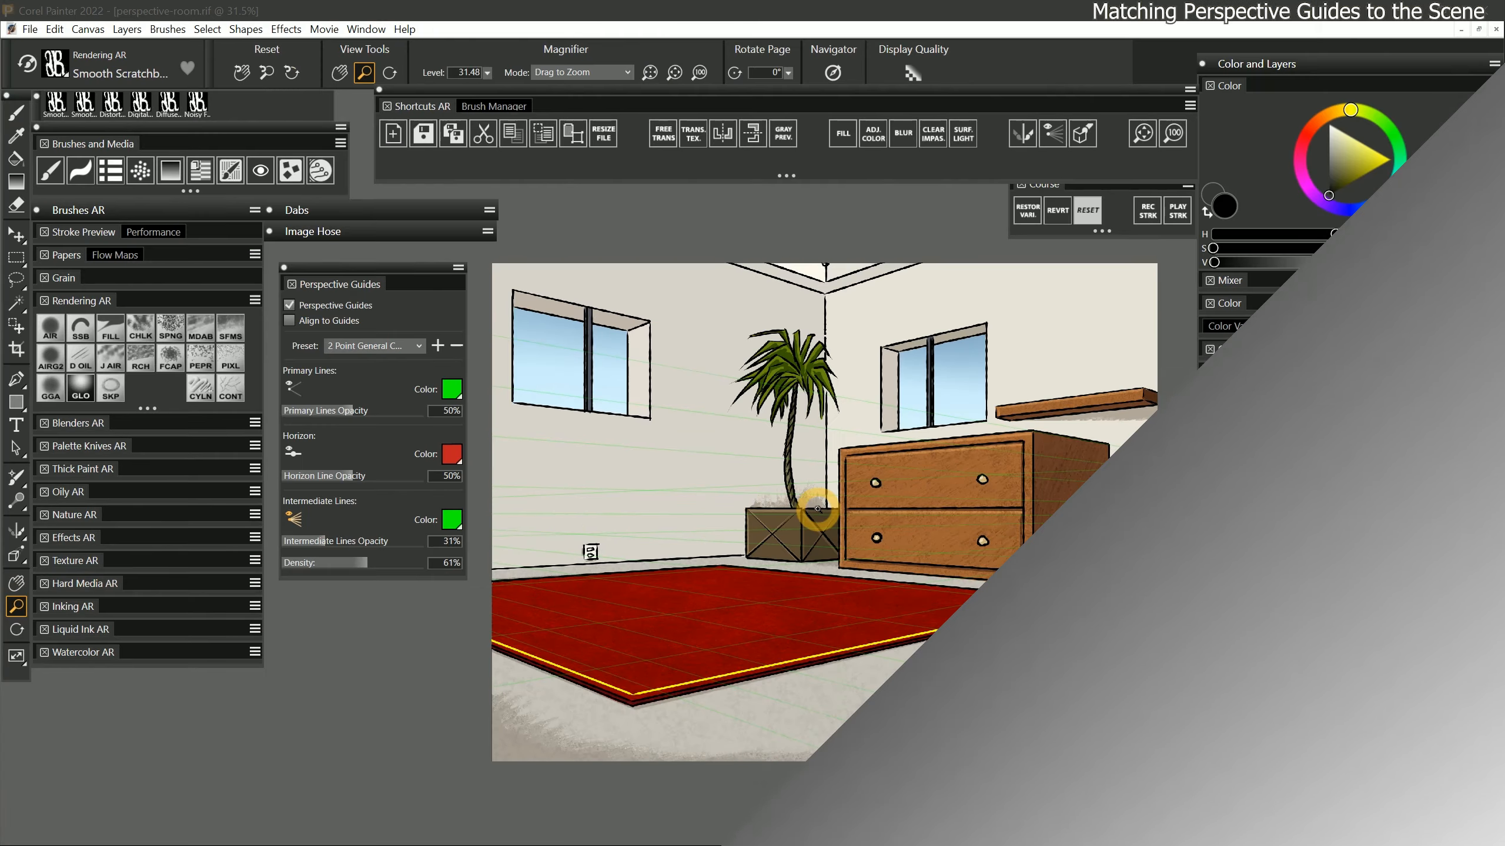
pyautogui.moveTo(813, 511)
pyautogui.mouseDown()
pyautogui.moveTo(789, 523)
pyautogui.moveTo(766, 483)
pyautogui.mouseUp()
pyautogui.press('1')
pyautogui.press('2')
pyautogui.press('3')
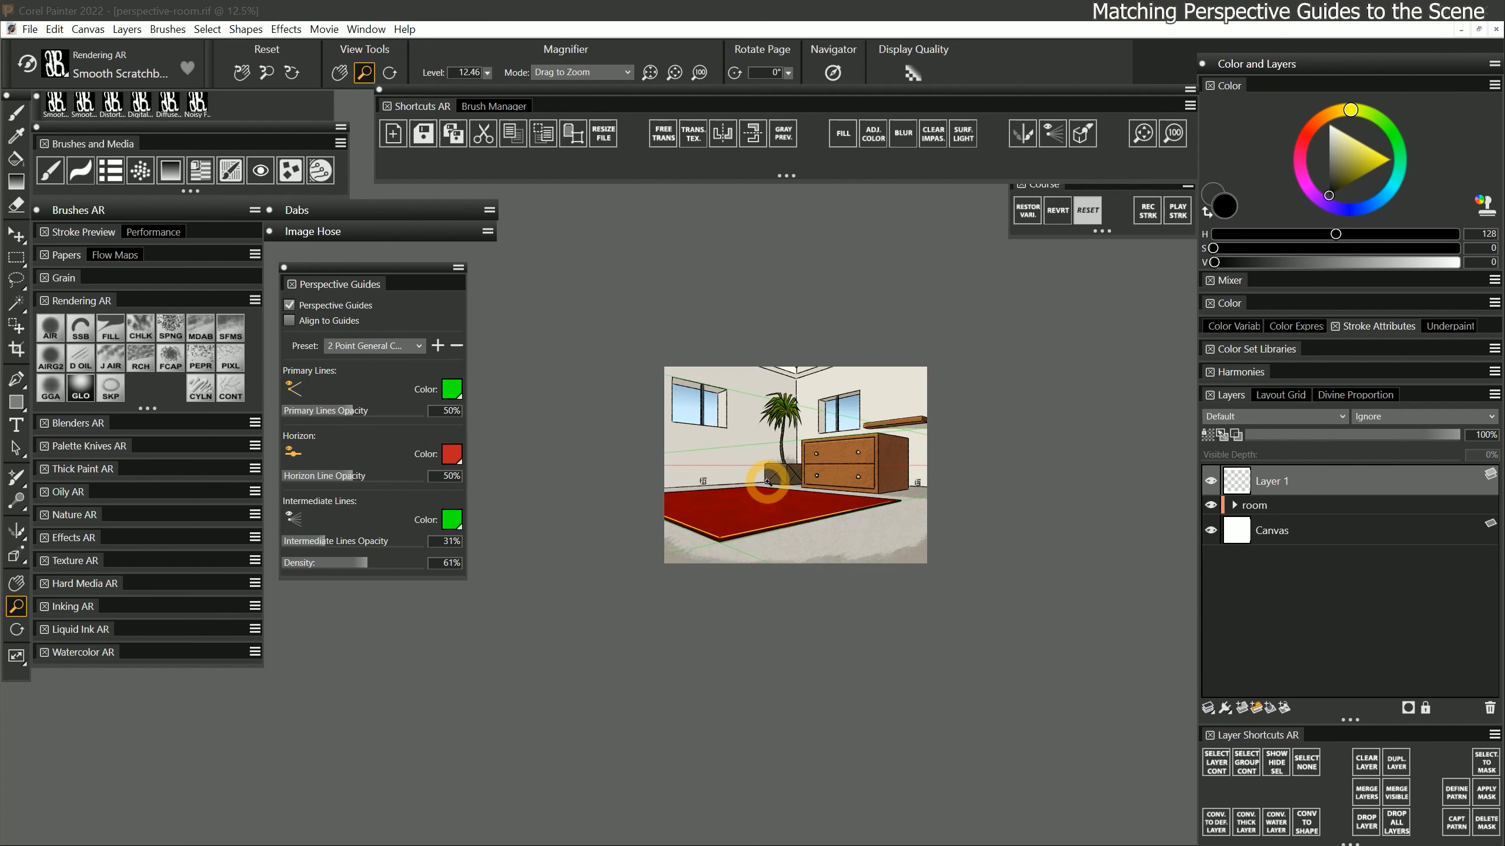
# Move the right vanishing point farther outward along the horizon and test yellow strokes along the rug's two front edges
pyautogui.click(16, 555)
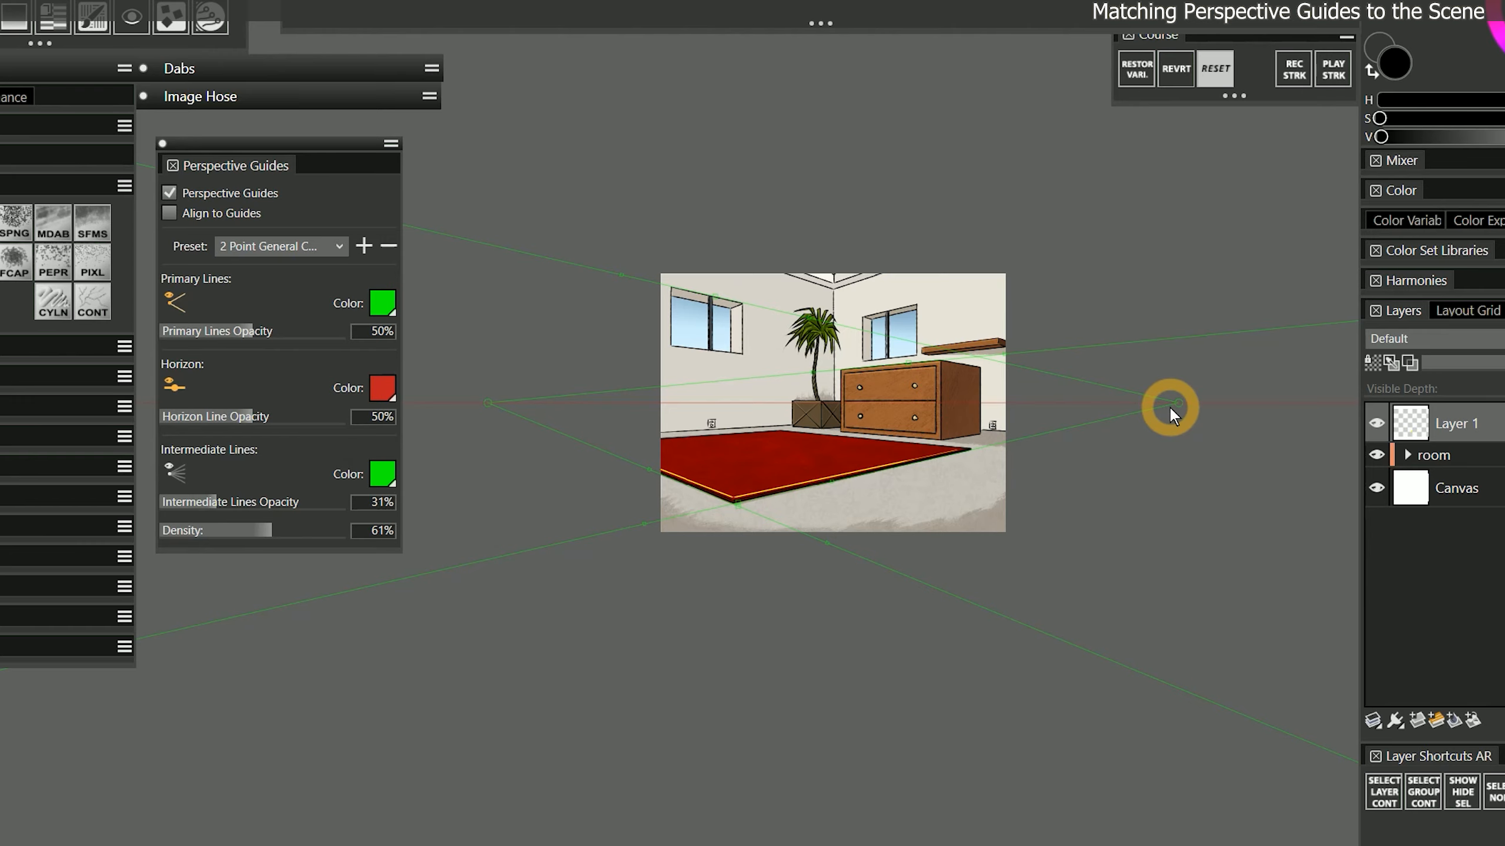
pyautogui.moveTo(1171, 407); pyautogui.dragTo(1242, 415)
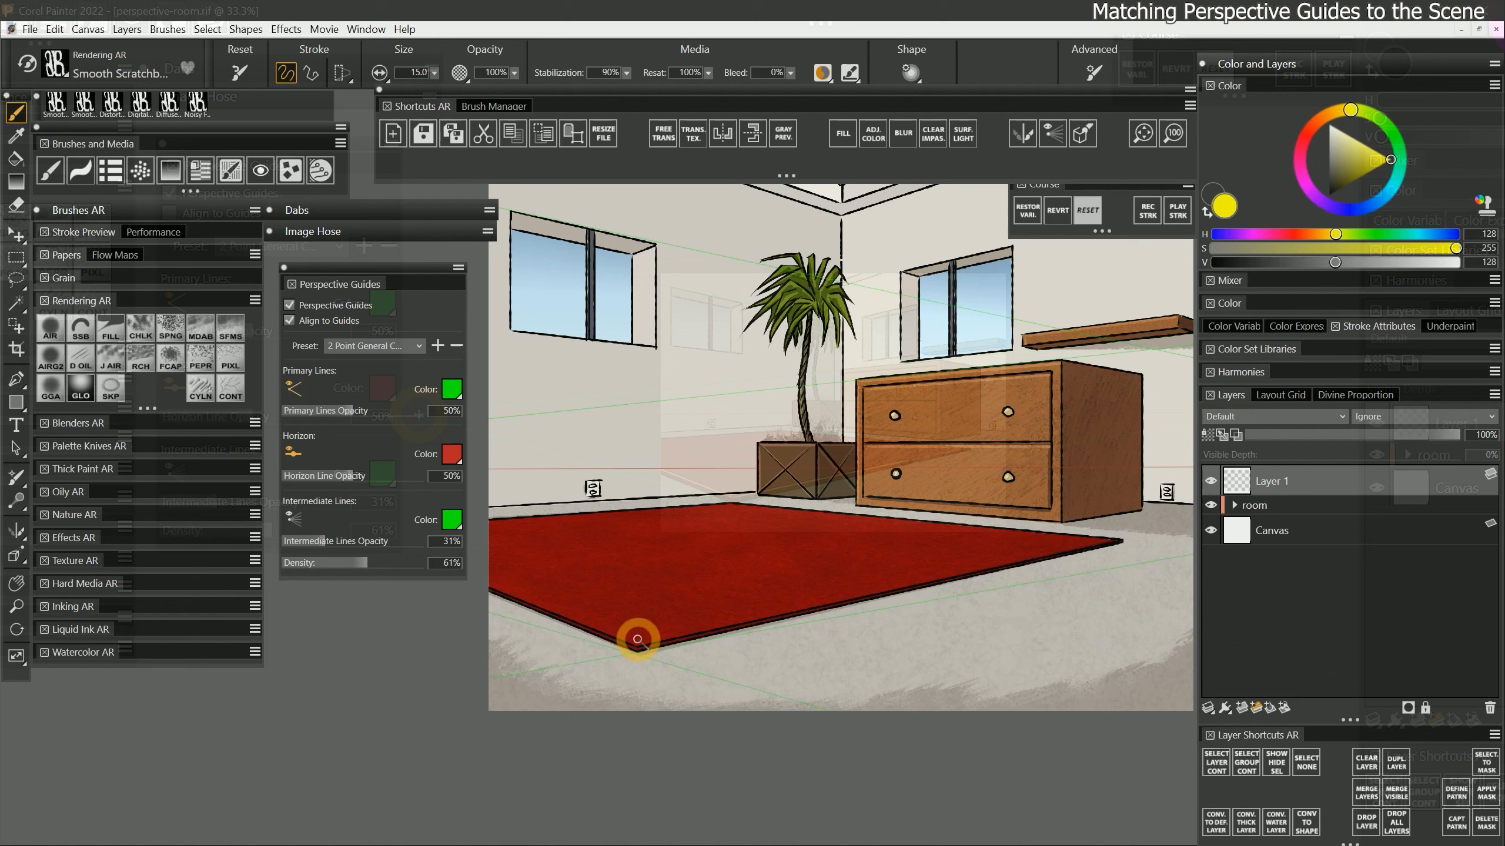
pyautogui.moveTo(640, 638); pyautogui.dragTo(1051, 531)
pyautogui.moveTo(631, 631); pyautogui.dragTo(473, 552)
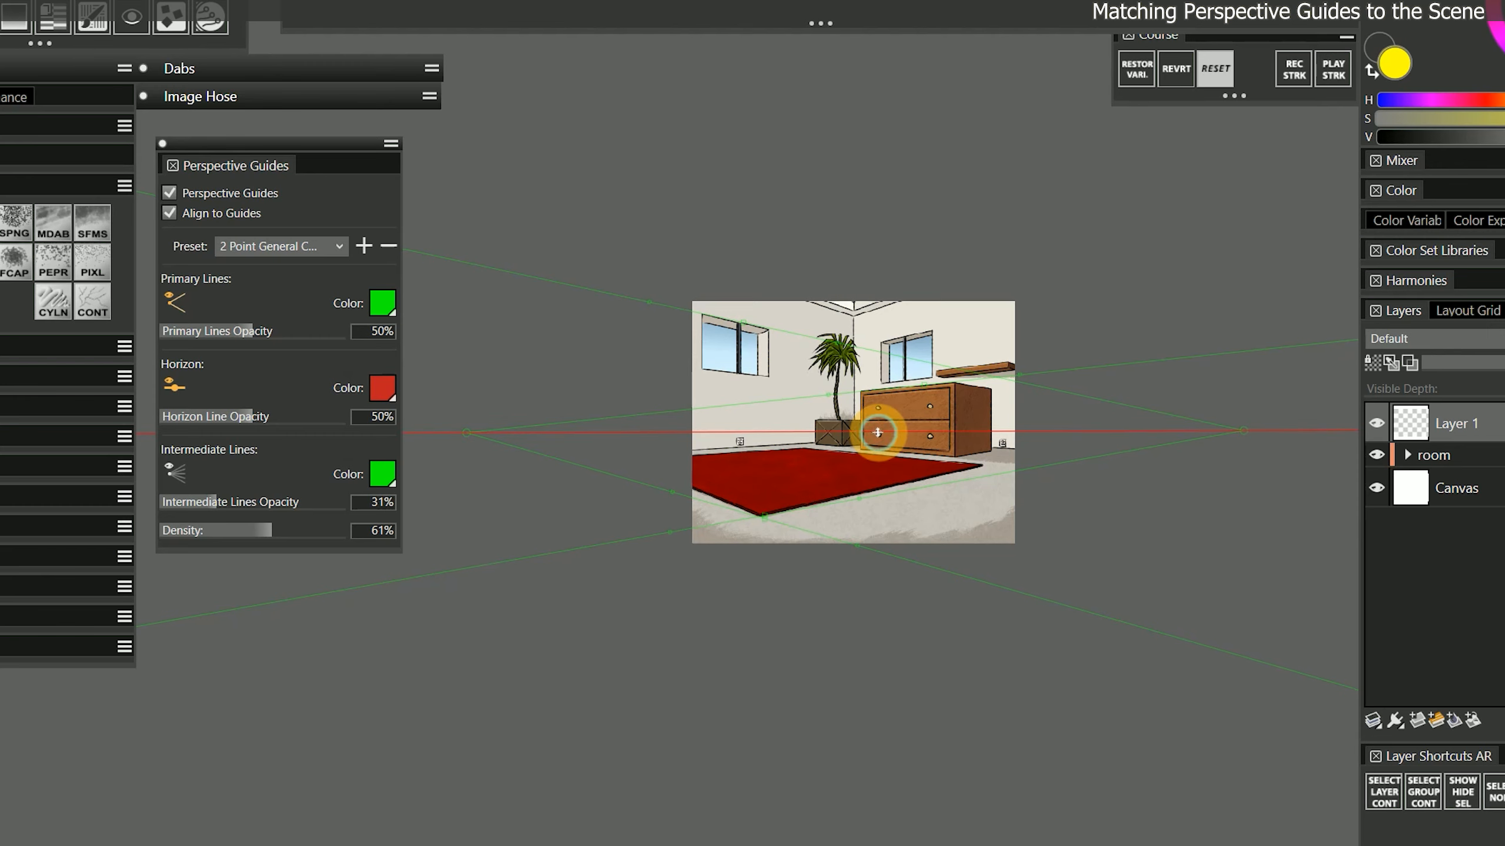
# Raise the horizon line of the perspective guides slightly in the room drawing
pyautogui.moveTo(877, 433); pyautogui.dragTo(879, 422)
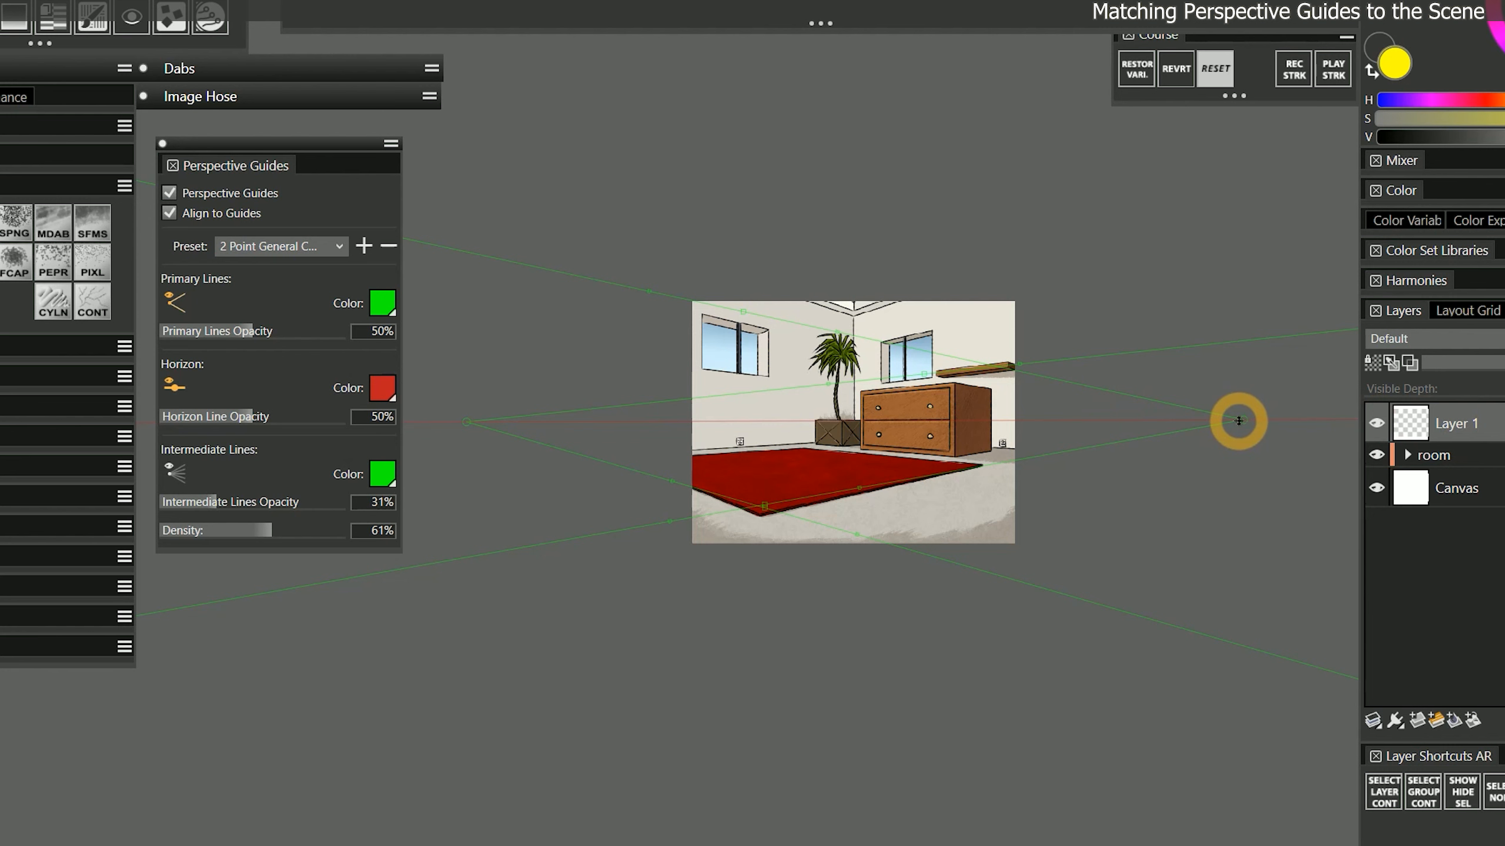
pyautogui.click(849, 426)
pyautogui.click(849, 427)
pyautogui.click(848, 426)
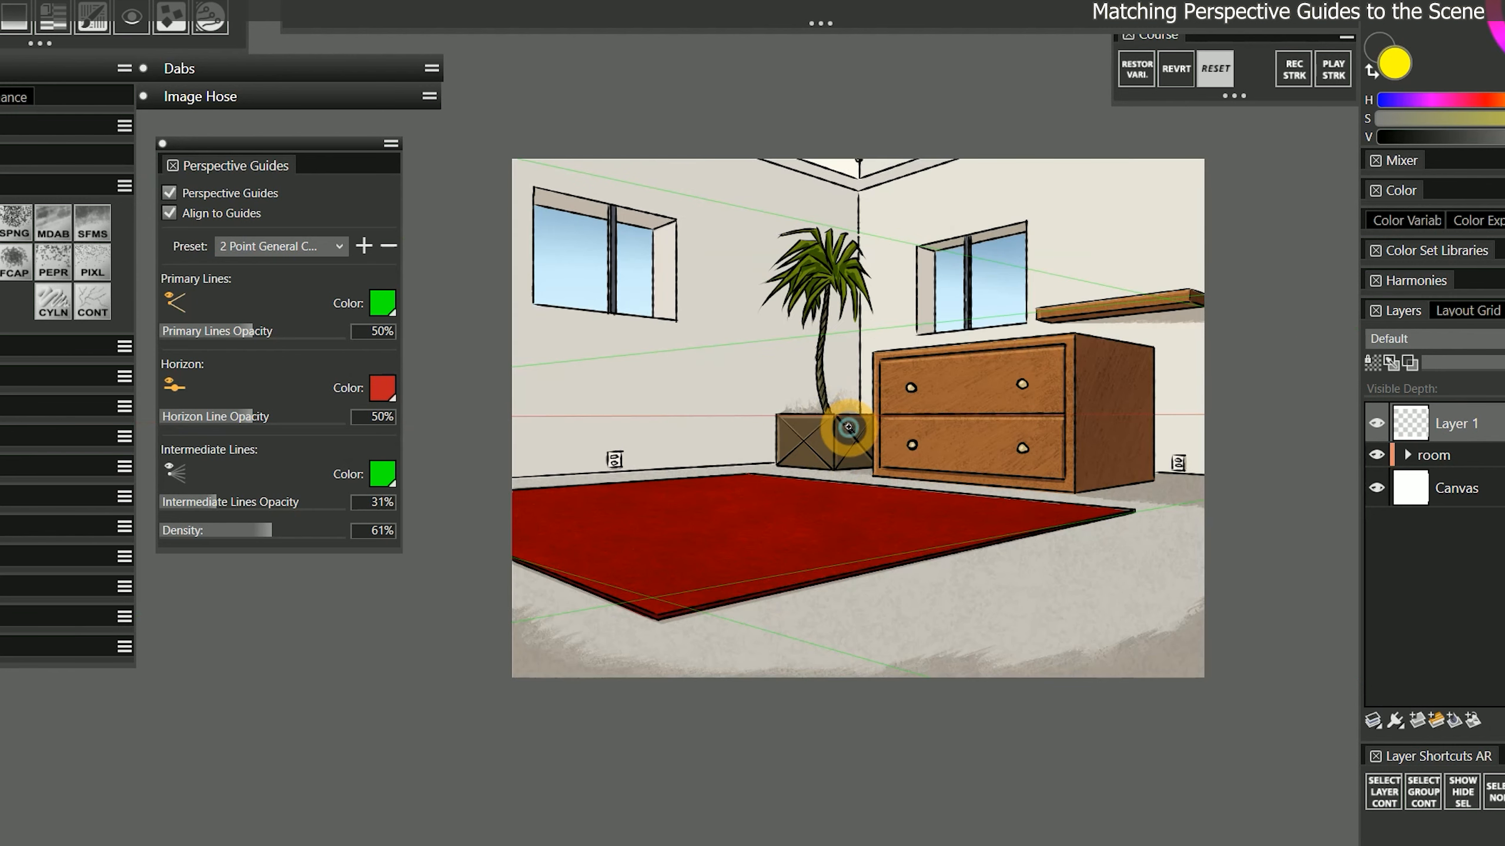
pyautogui.click(1041, 447)
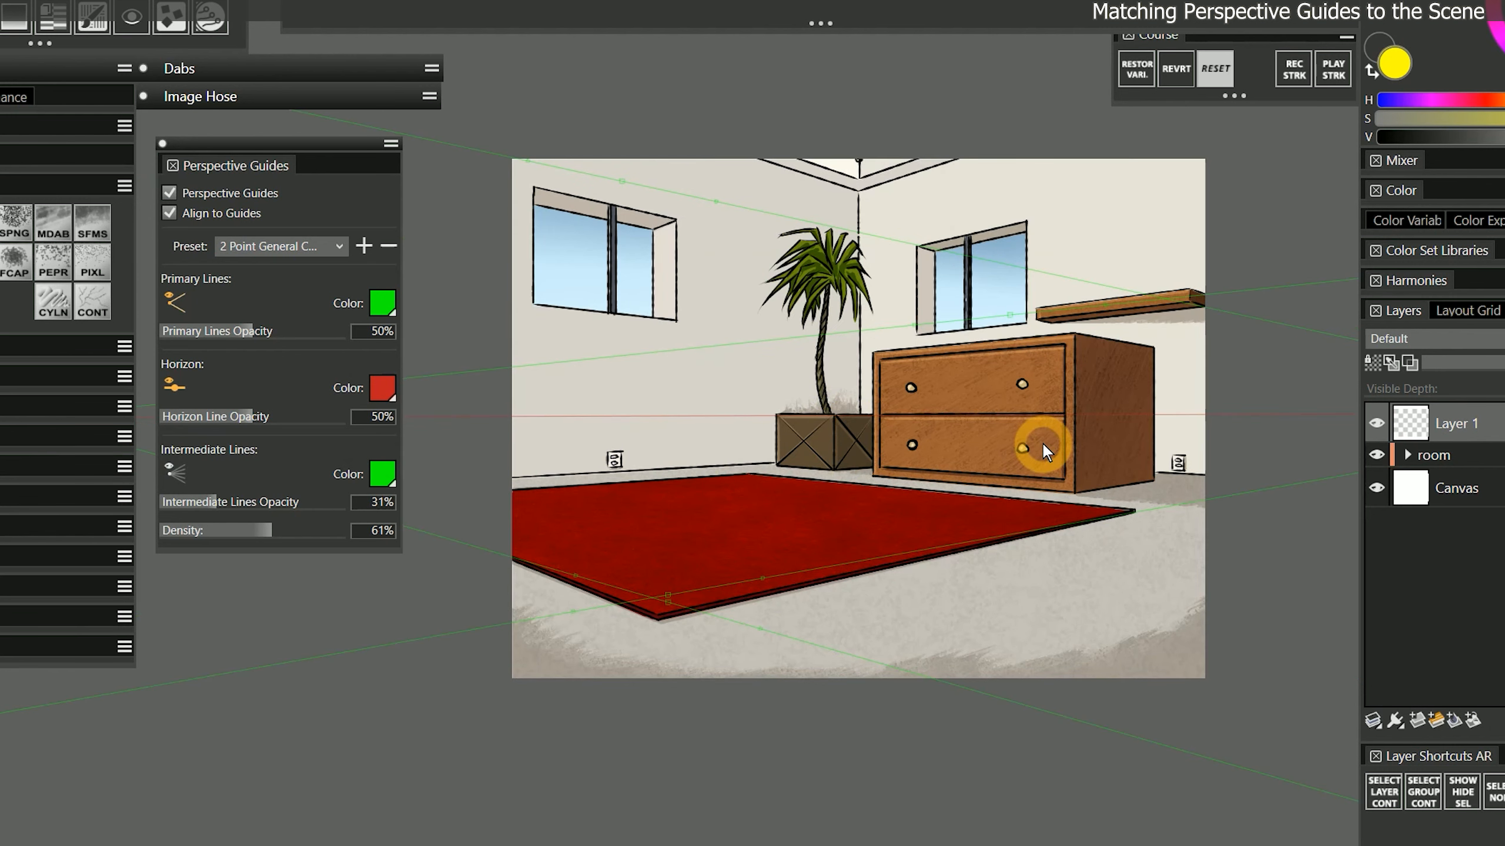
# Align the right vanishing point's upper guide line with the top edge of the dresser's side panel
pyautogui.click(14, 555)
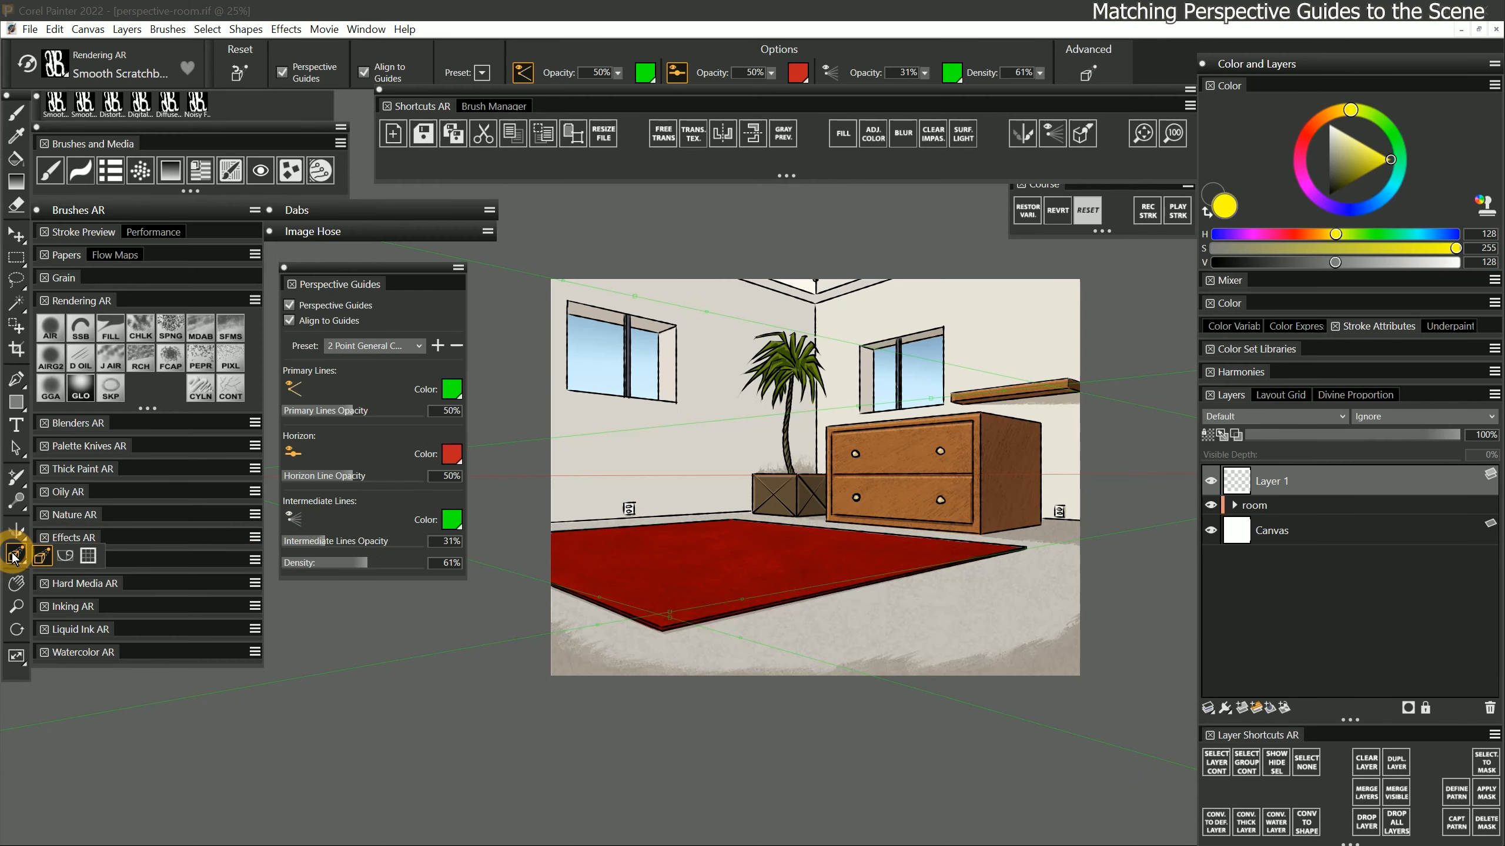
pyautogui.moveTo(634, 295); pyautogui.dragTo(985, 412)
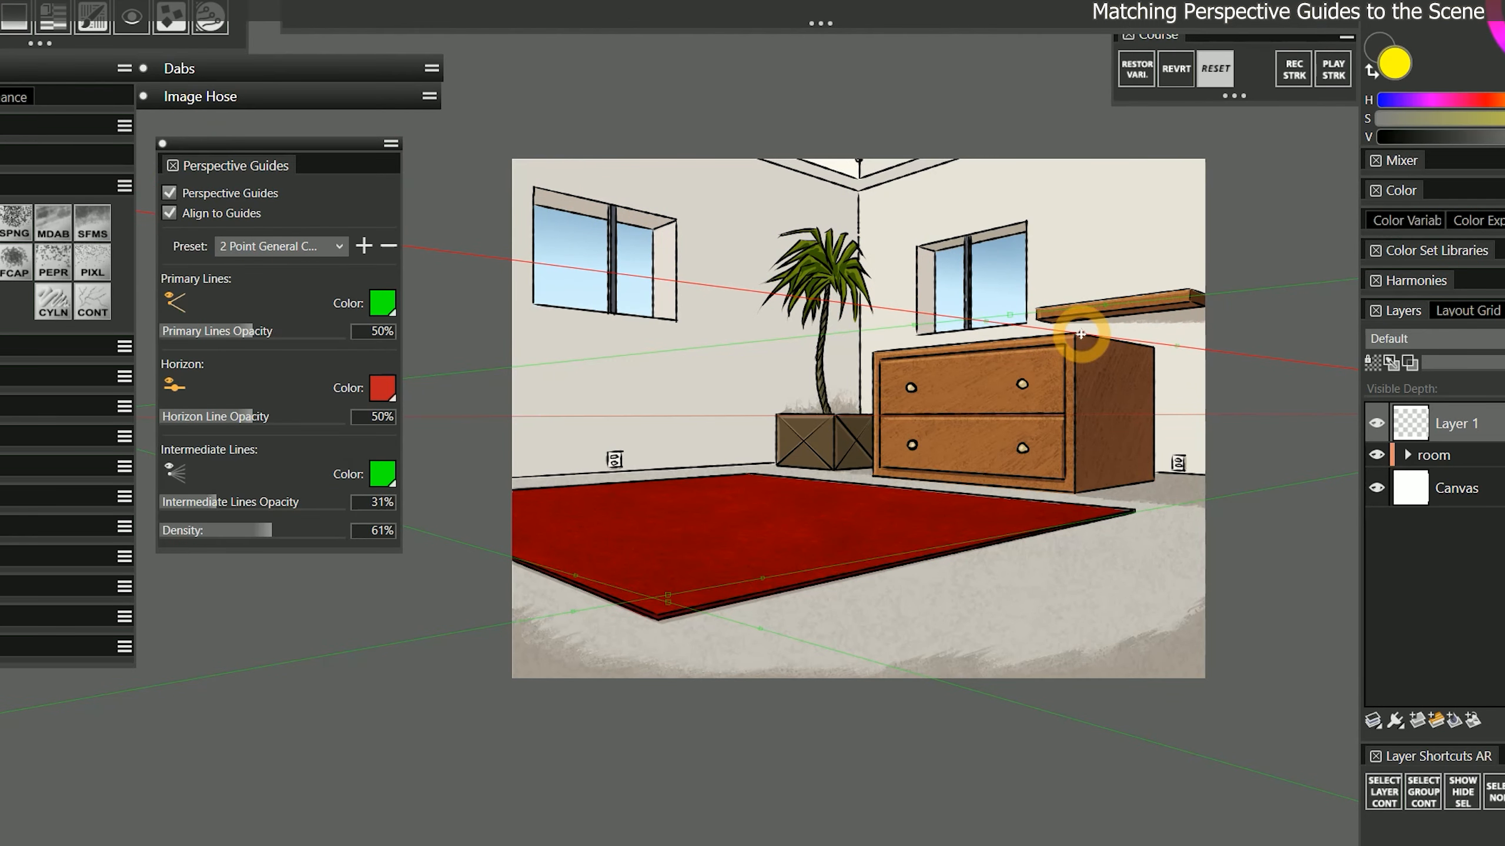
pyautogui.moveTo(1079, 334); pyautogui.dragTo(1209, 356)
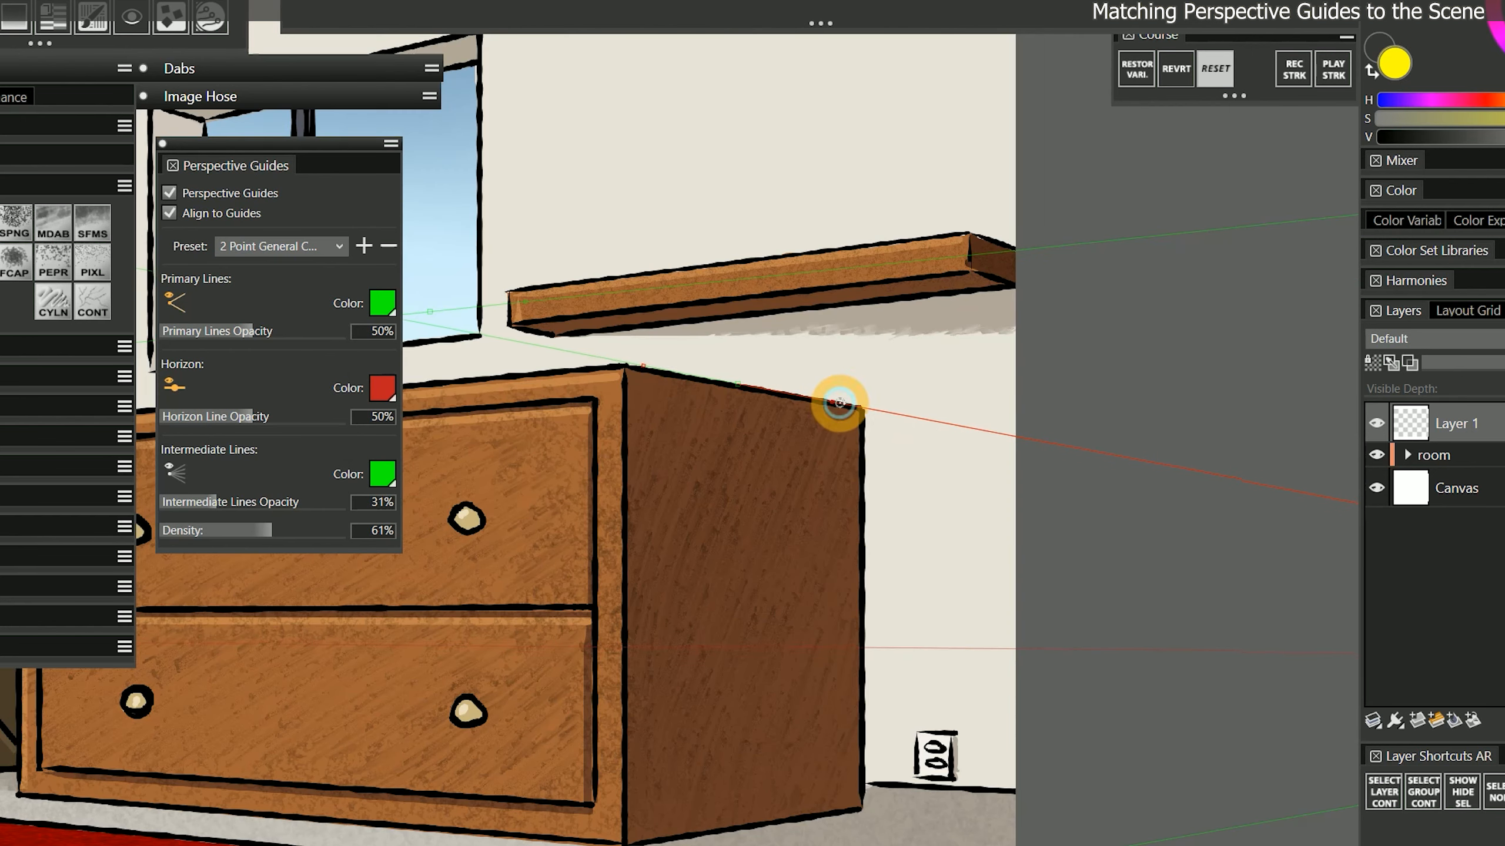
pyautogui.moveTo(841, 407); pyautogui.dragTo(872, 408)
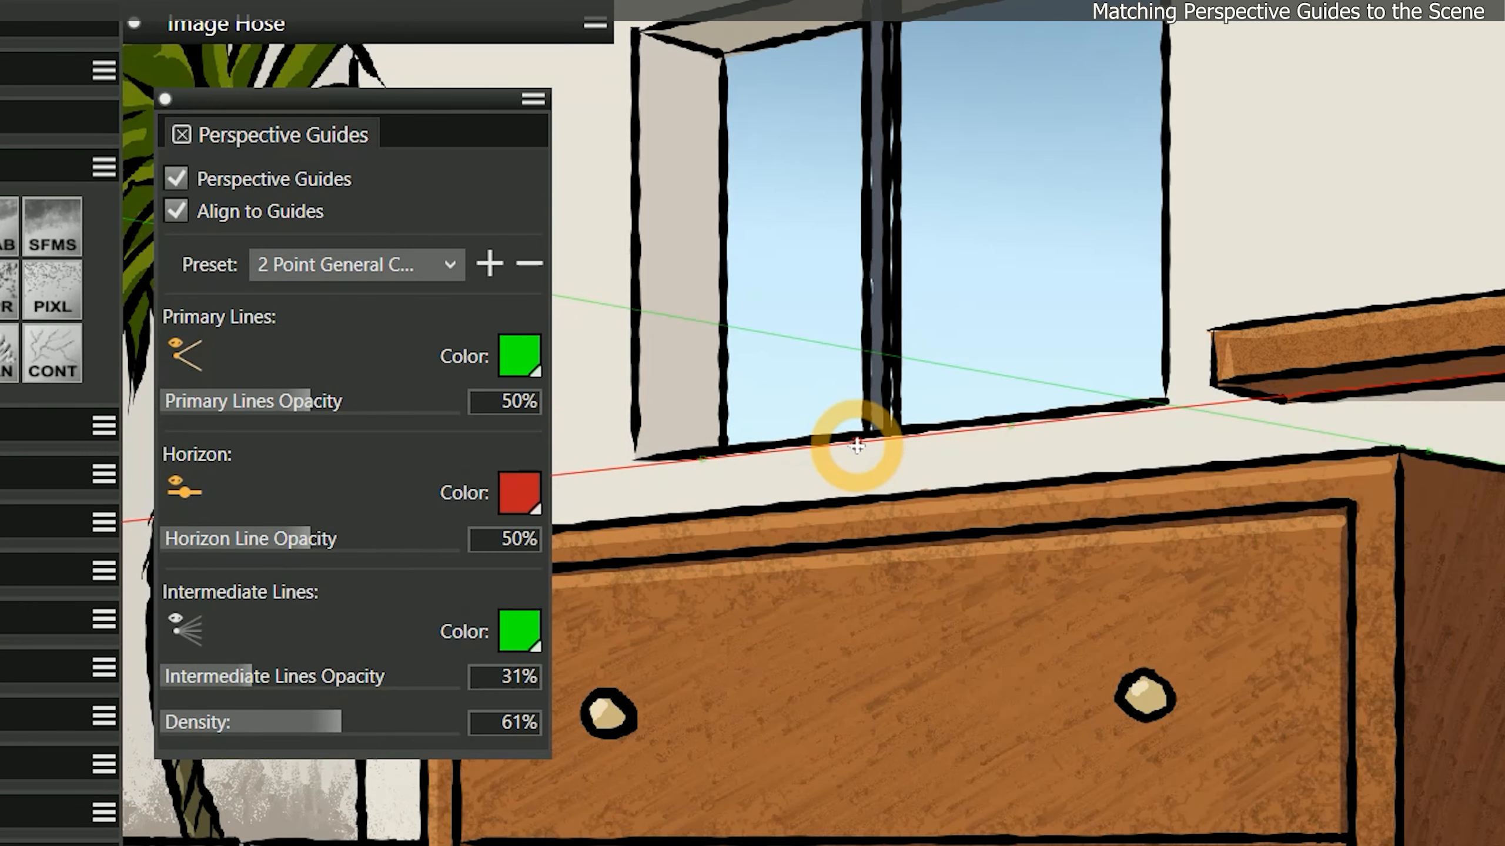
# Align guide lines with the right window's bottom edge and the rug's long front edge, checking with a yellow stroke
pyautogui.moveTo(857, 445); pyautogui.dragTo(520, 472)
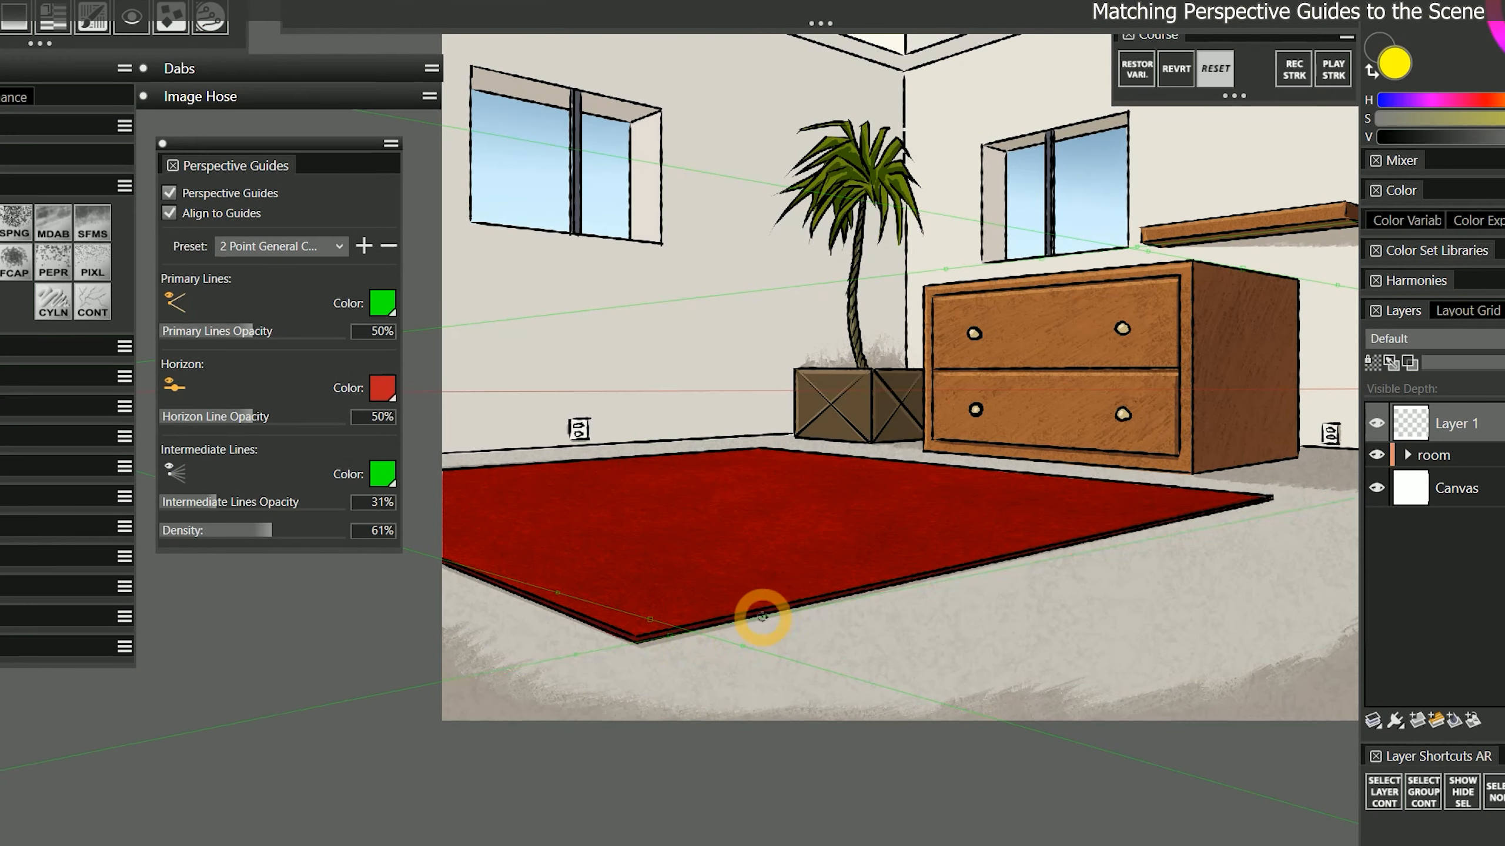
pyautogui.moveTo(759, 618)
pyautogui.mouseDown()
pyautogui.moveTo(1287, 497)
pyautogui.moveTo(581, 627)
pyautogui.moveTo(867, 723)
pyautogui.moveTo(430, 555)
pyautogui.moveTo(776, 605)
pyautogui.moveTo(852, 591)
pyautogui.moveTo(795, 564)
pyautogui.moveTo(1119, 489)
pyautogui.moveTo(1203, 491)
pyautogui.mouseUp()
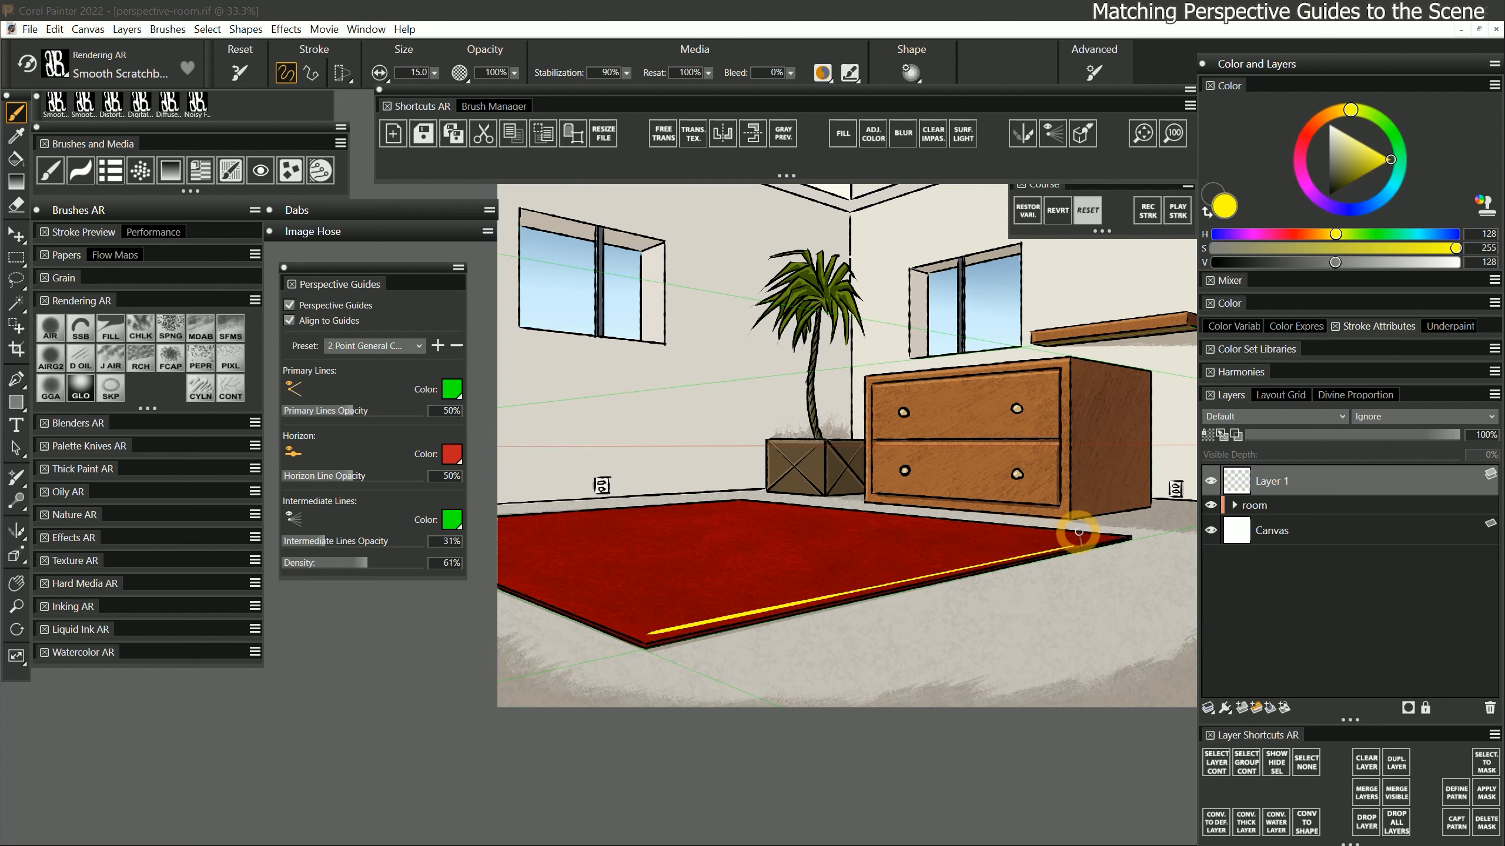
pyautogui.moveTo(1078, 533); pyautogui.dragTo(1110, 536)
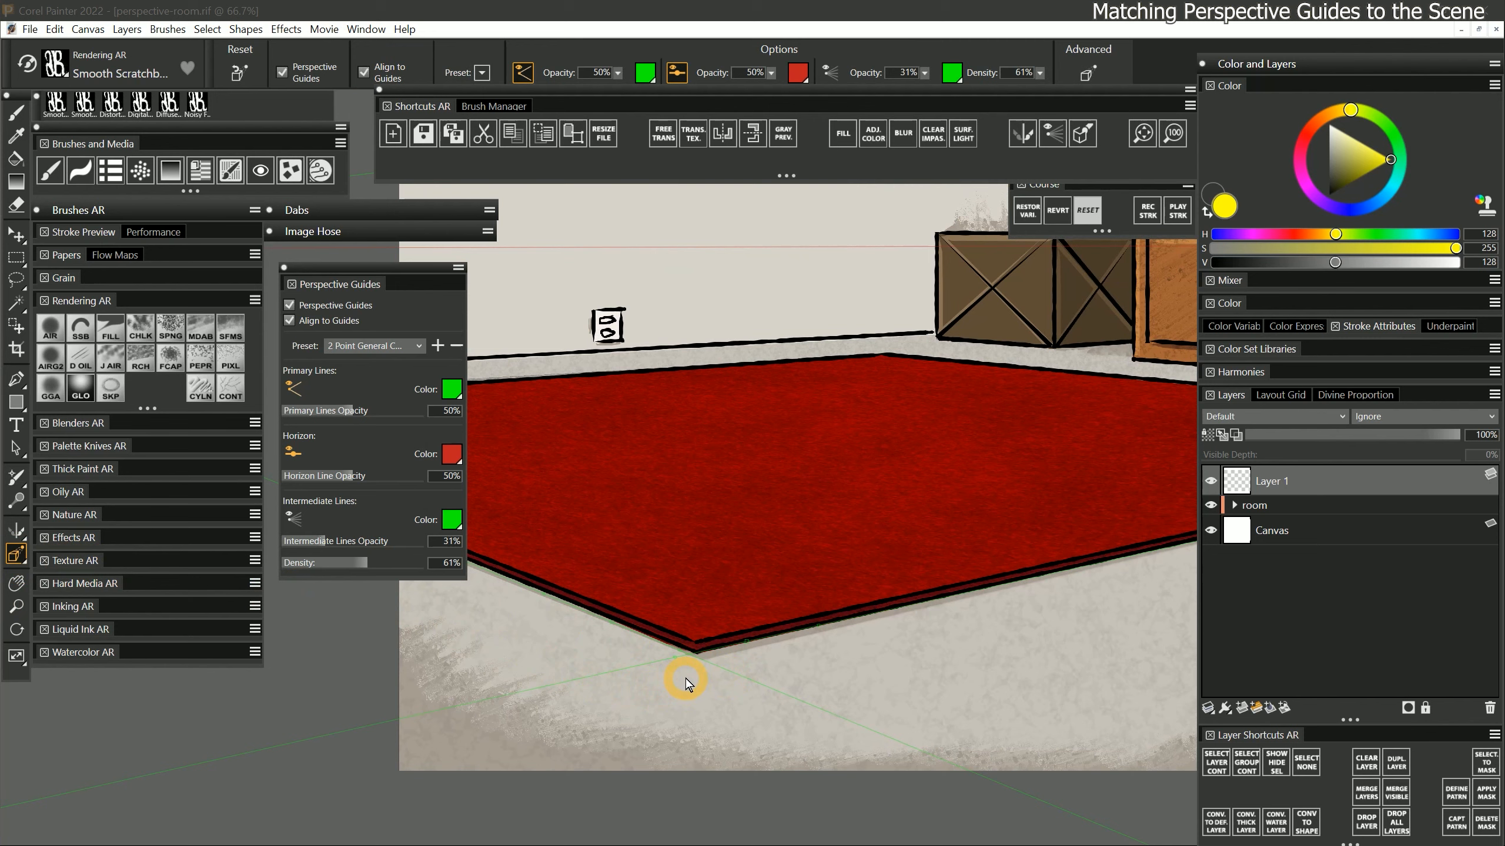
# Move the left vanishing point's lower guide line onto the rug's far right edge and fine-tune it at the back corner
pyautogui.moveTo(686, 683); pyautogui.dragTo(906, 355)
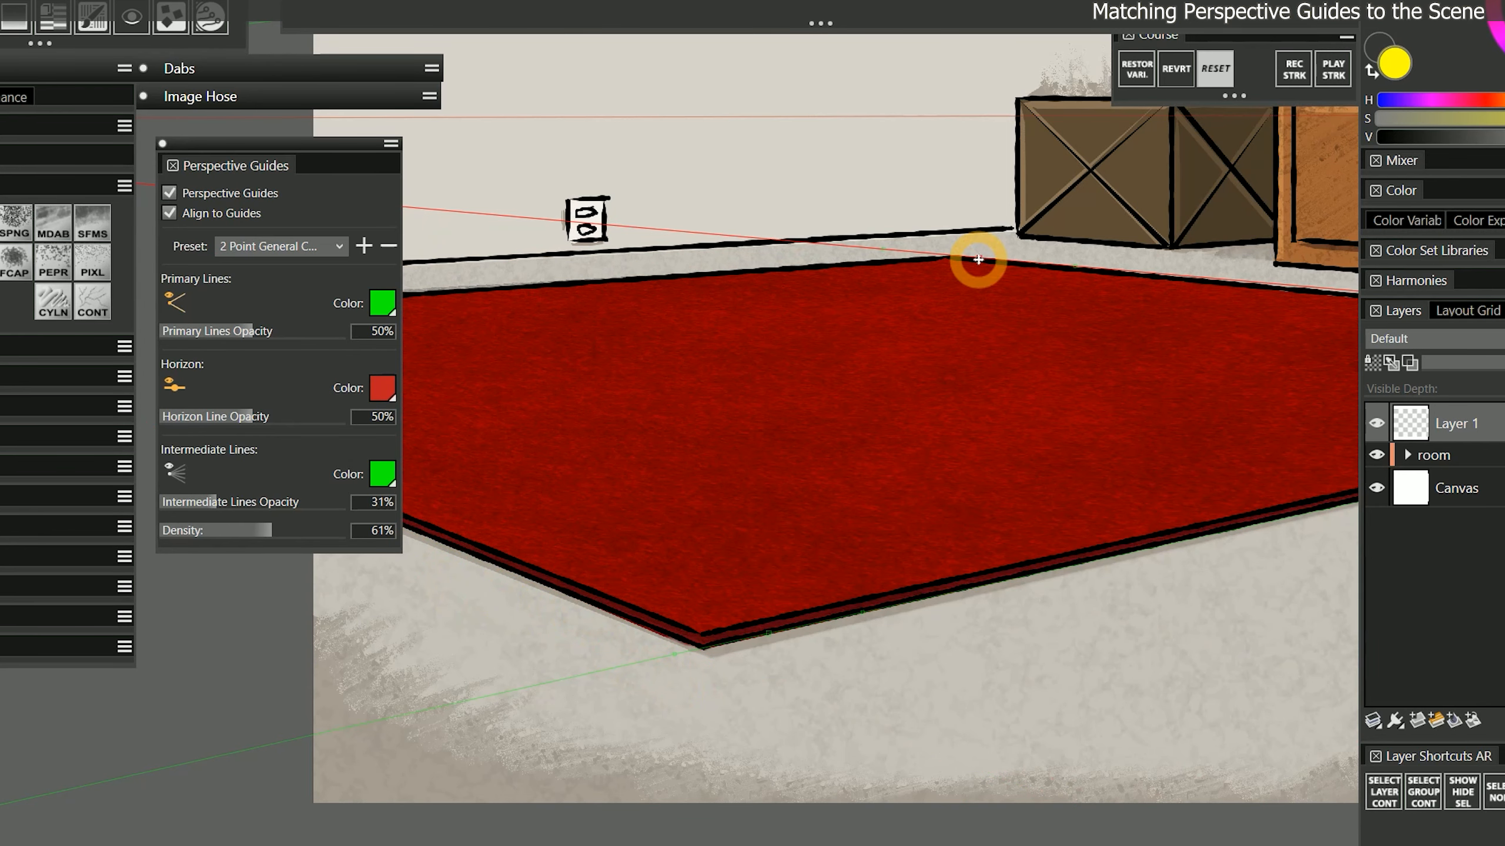
pyautogui.moveTo(977, 260); pyautogui.dragTo(973, 259)
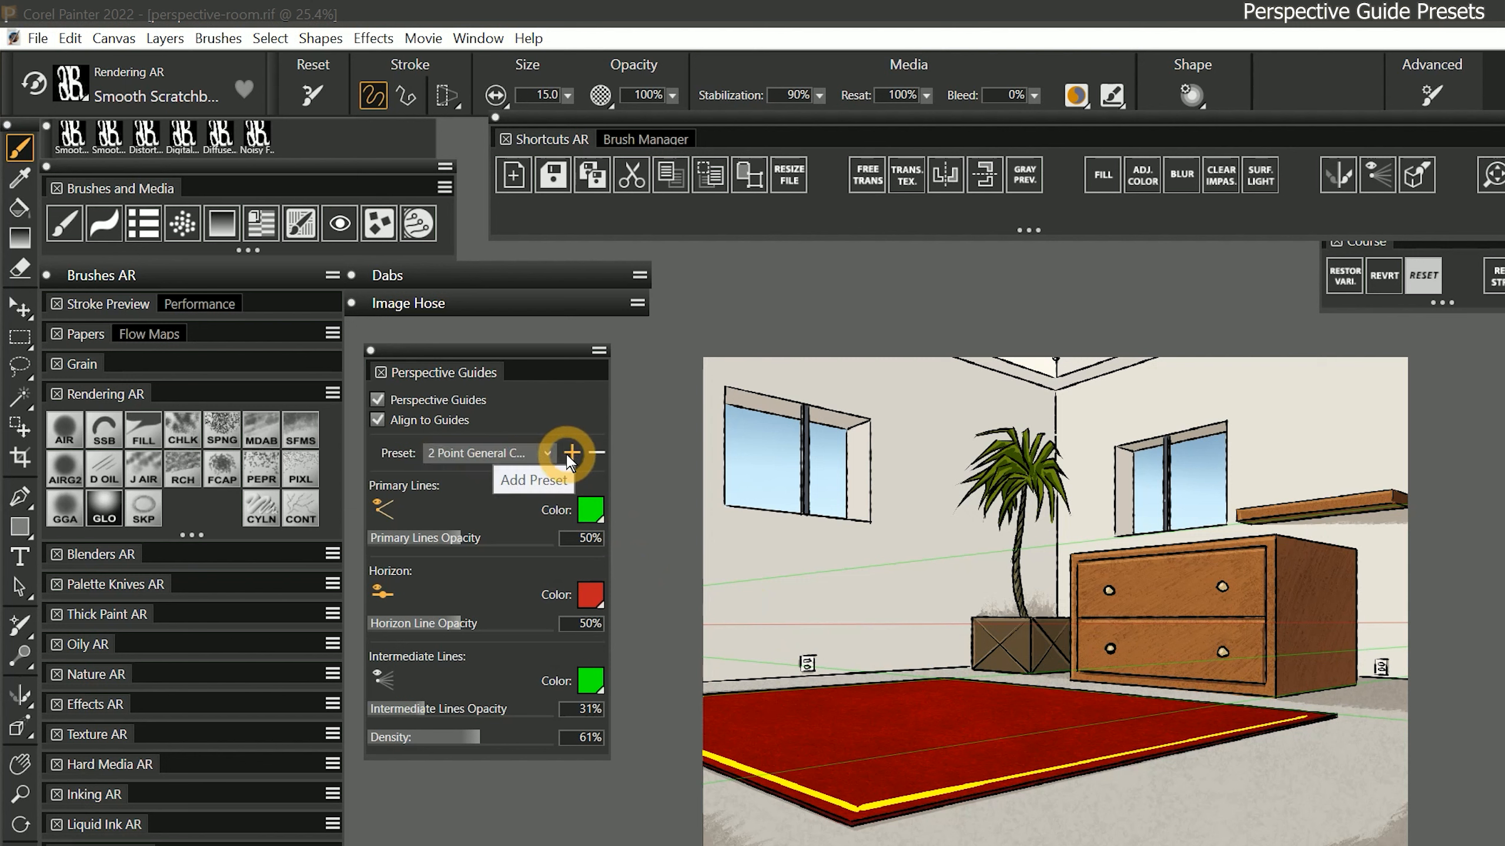
# Review the perspective guide presets and apply 1 Point Standard Horizon to the tree-lined road drawing
pyautogui.click(500, 452)
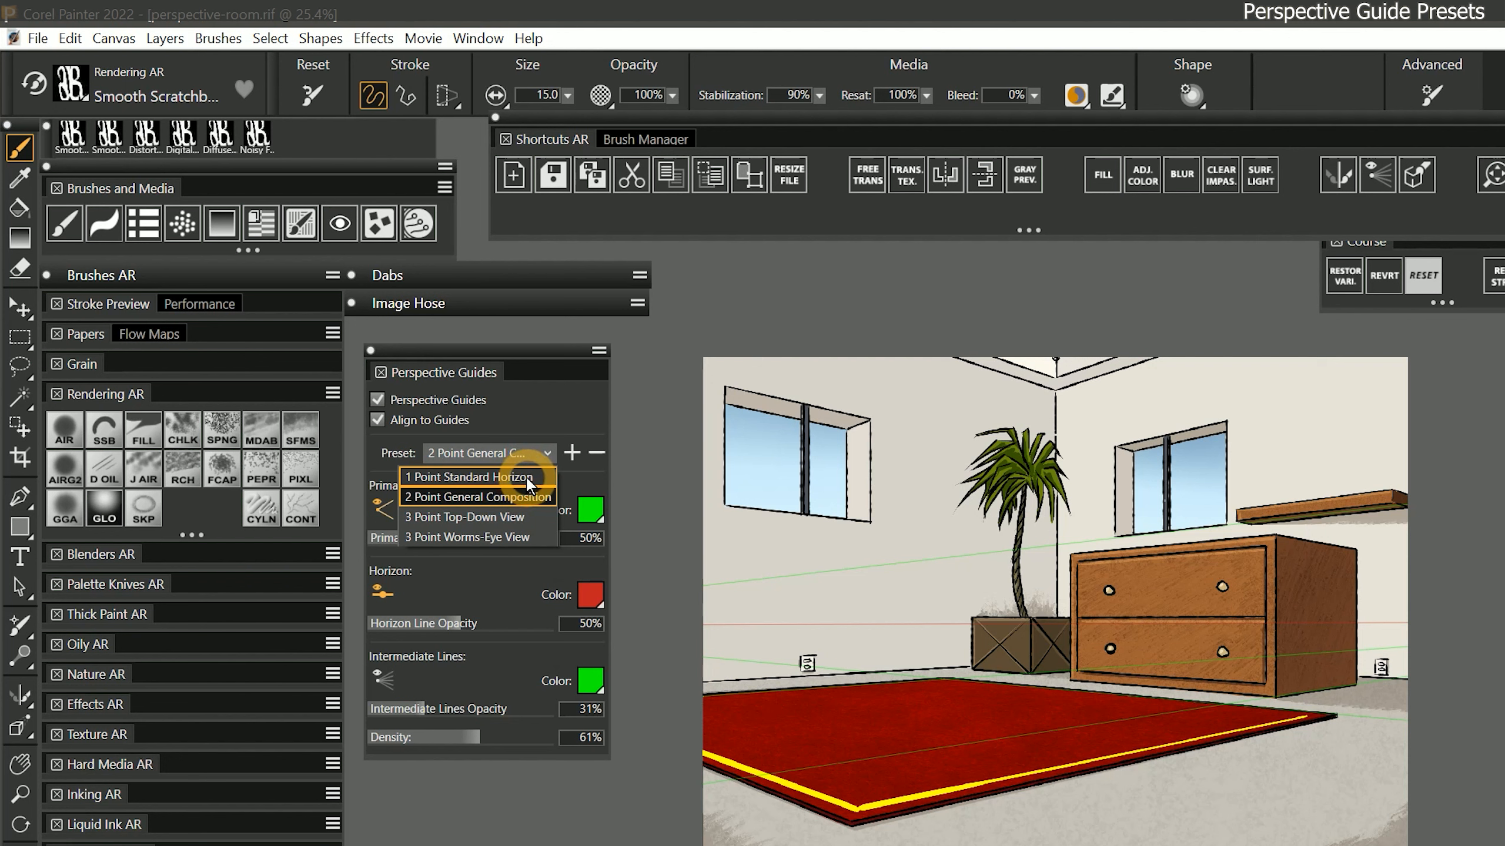
pyautogui.click(546, 455)
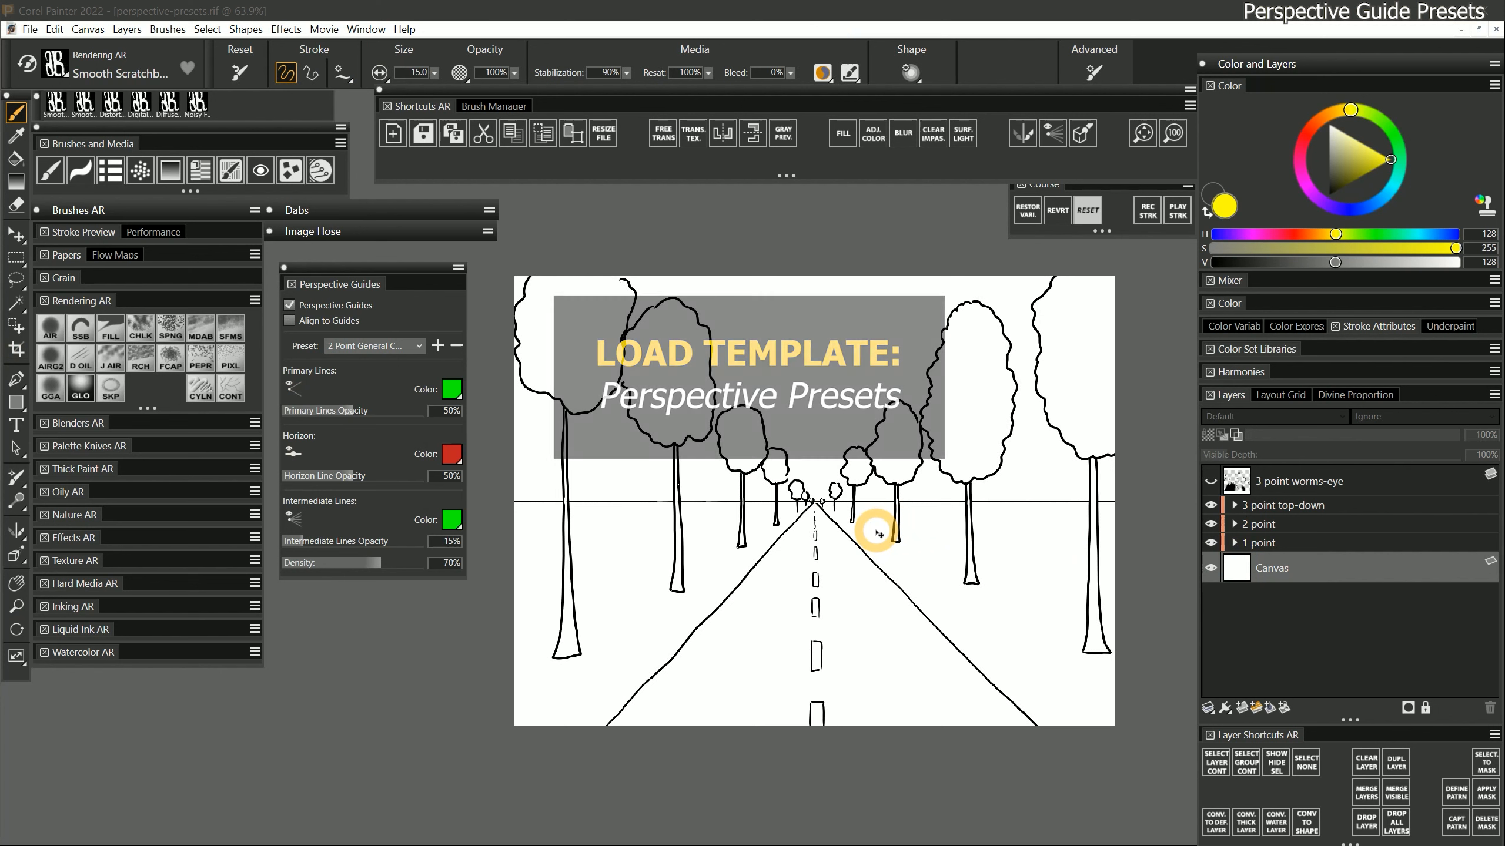
pyautogui.click(17, 555)
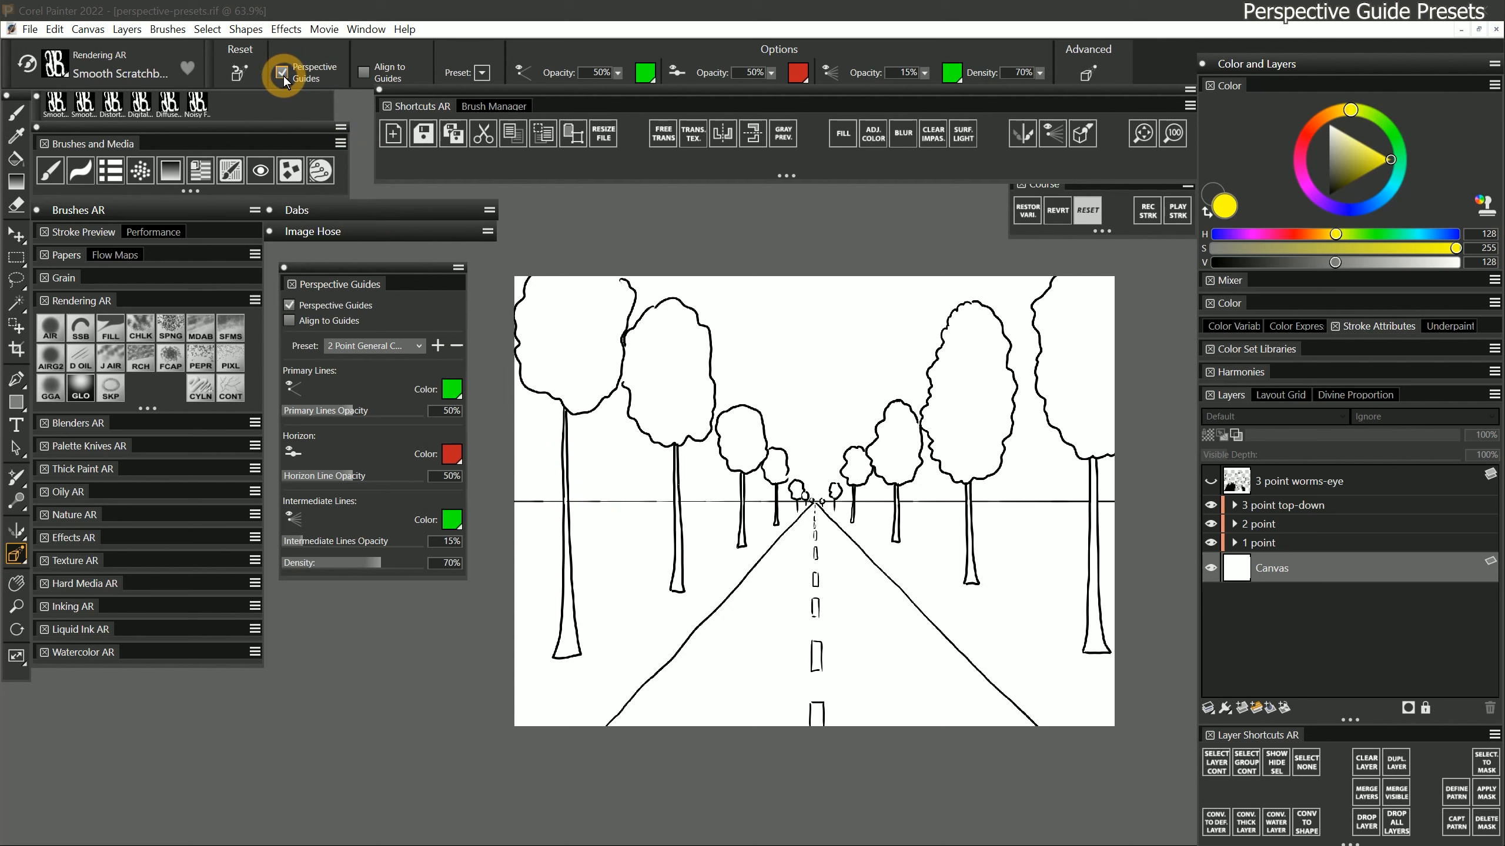
pyautogui.click(374, 346)
pyautogui.click(376, 361)
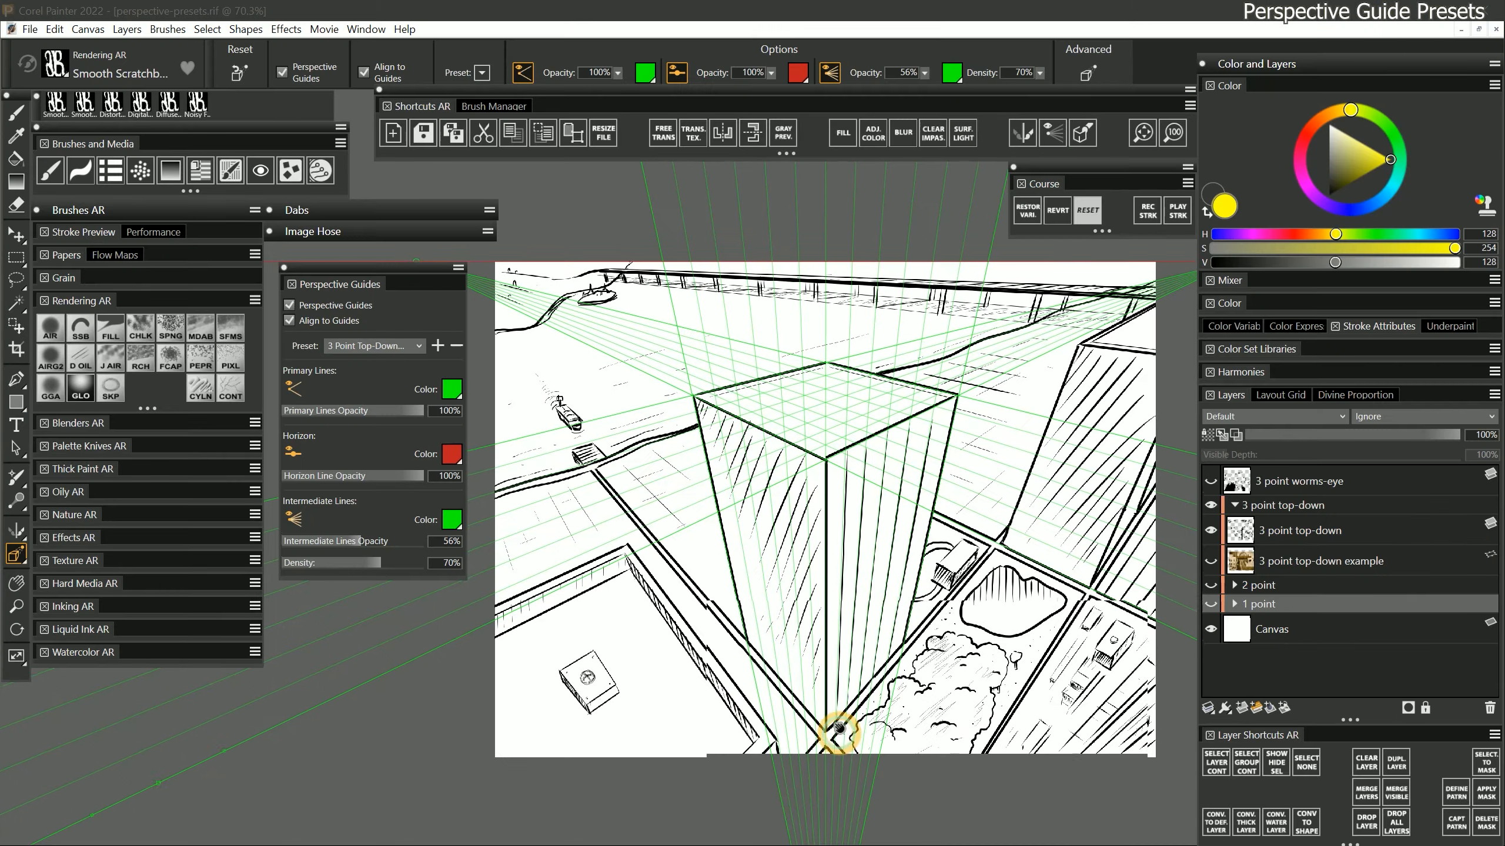
# Inspect the 3 Point Top-Down guides' lower vanishing point and select the 3 point top-down example layer
pyautogui.moveTo(791, 816); pyautogui.dragTo(811, 325)
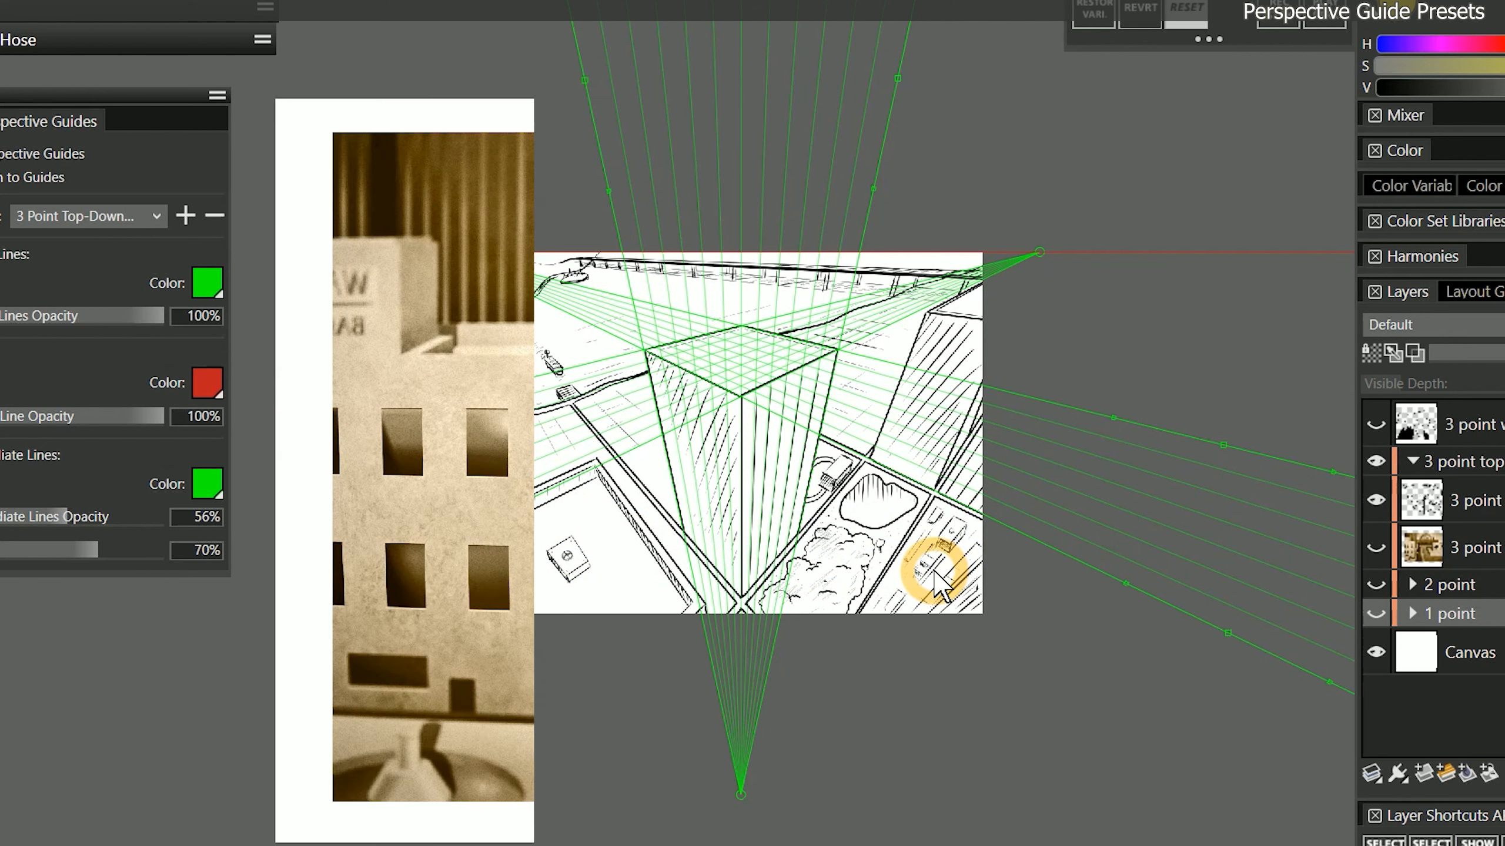
pyautogui.click(1446, 554)
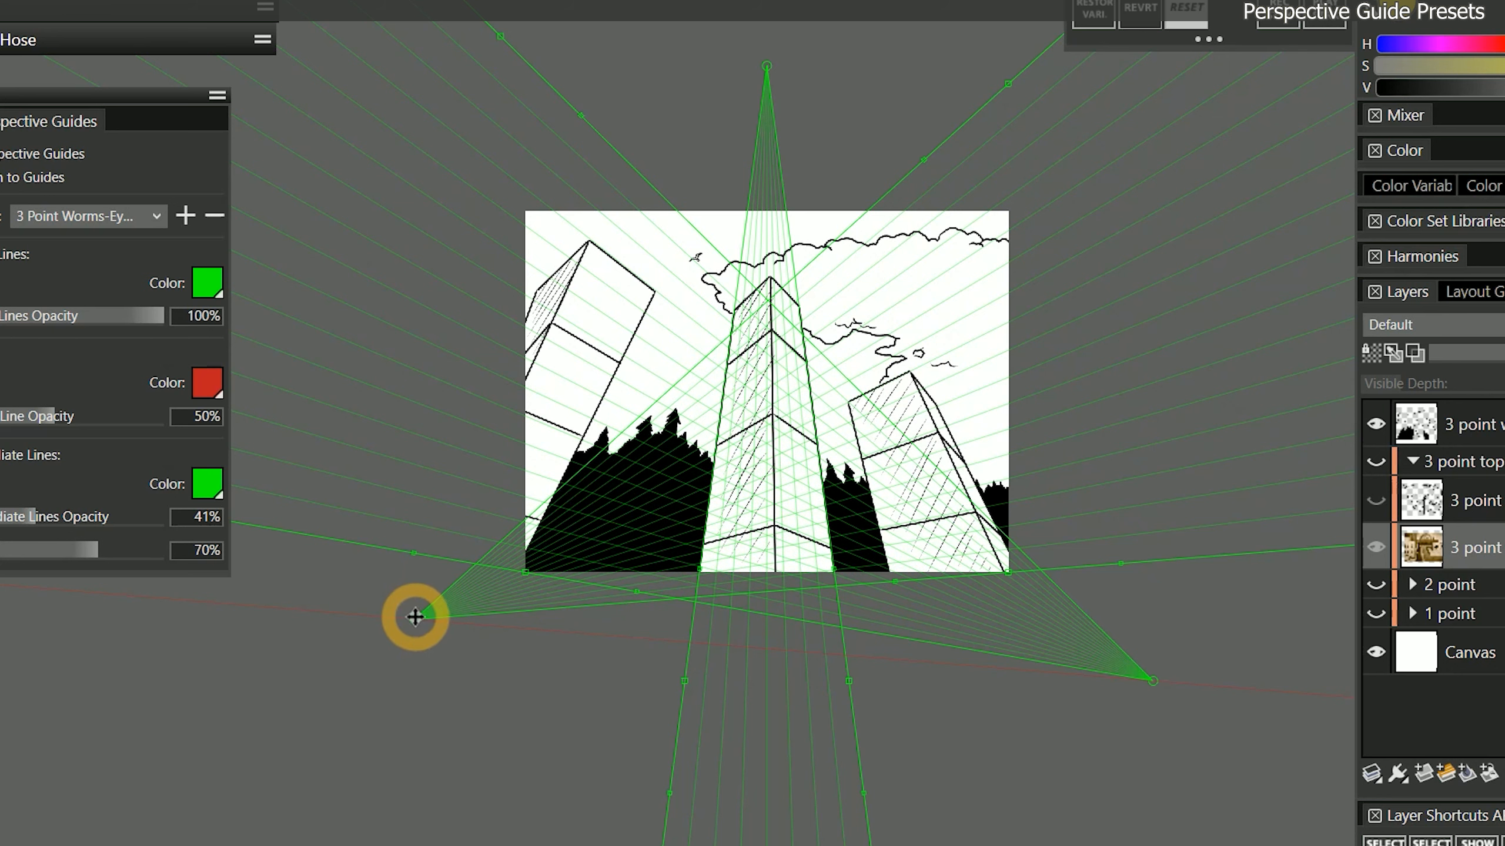
# Move the left vanishing point of the 3 Point Worms-Eye guides farther outward and add the setup as a preset
pyautogui.moveTo(413, 615); pyautogui.dragTo(155, 625)
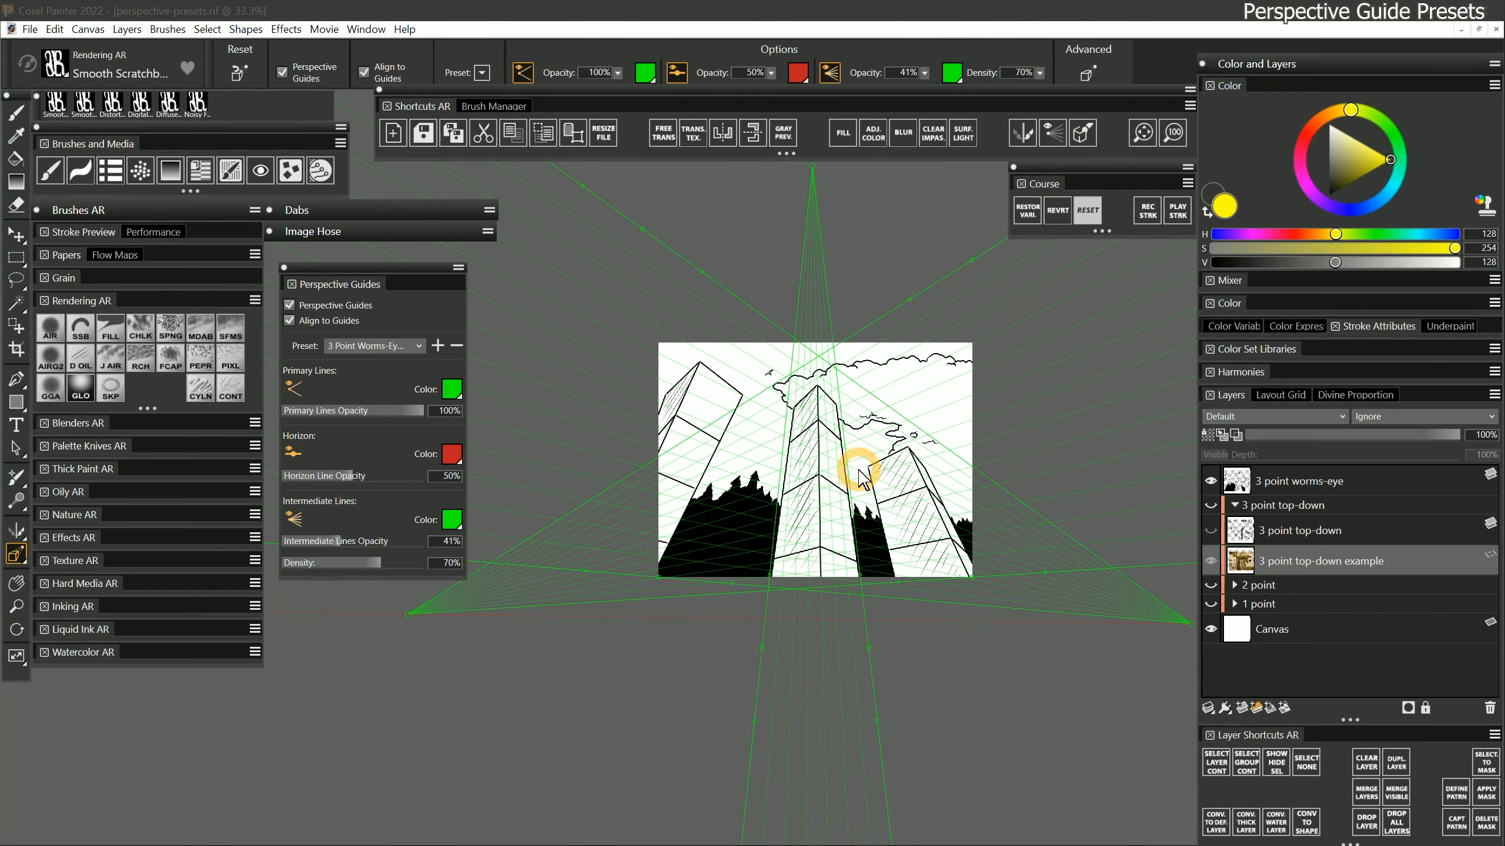
pyautogui.click(437, 345)
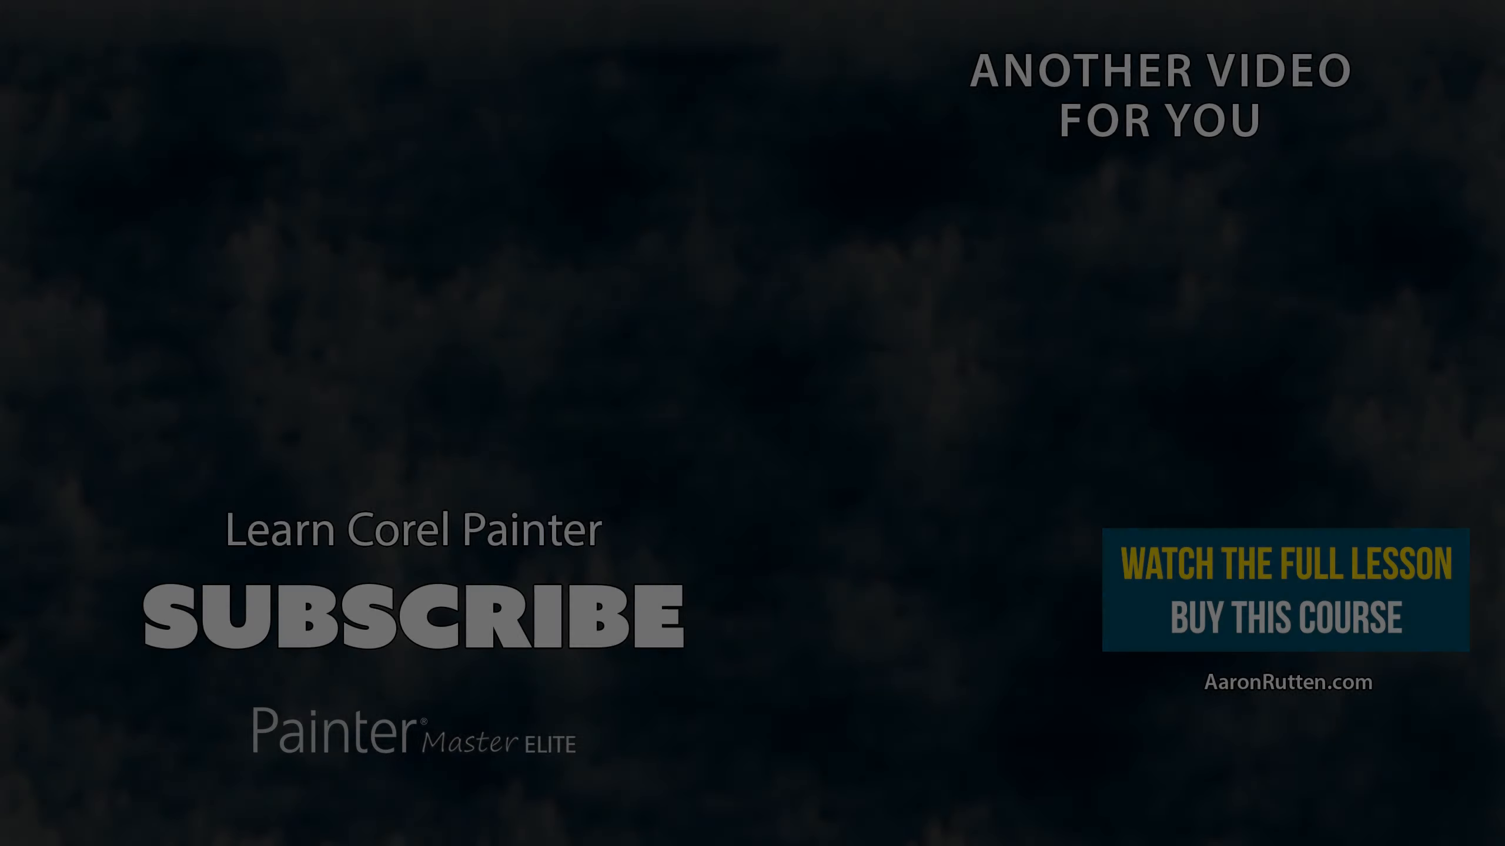